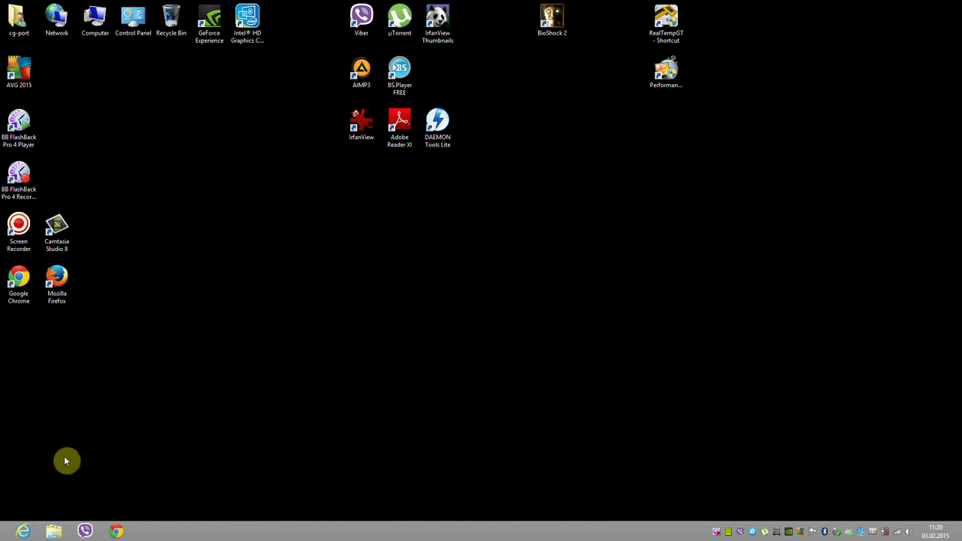
# - Launch the rcsetup151 installer from the Recuperare Date\Recuva folder on the ExtG (G:) drive
pyautogui.click(53, 532)
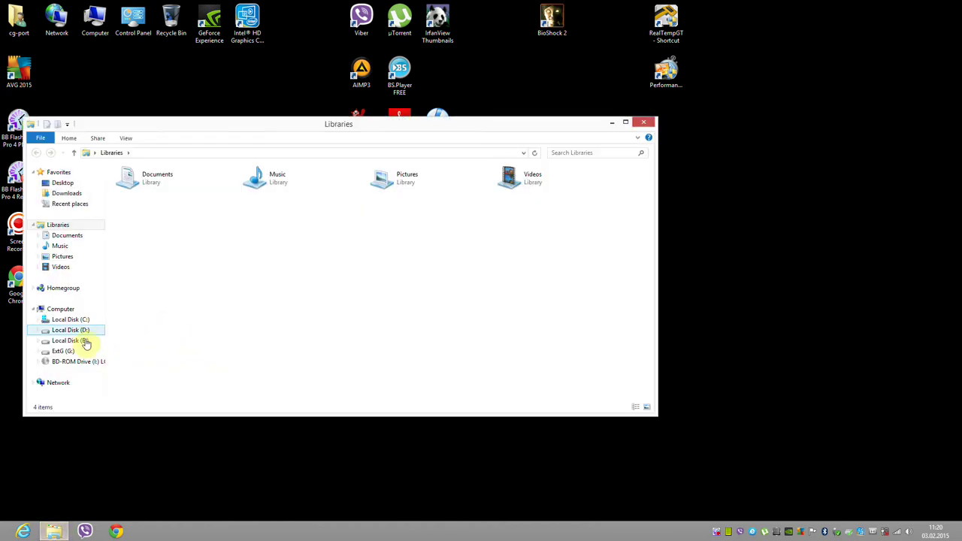
pyautogui.click(64, 351)
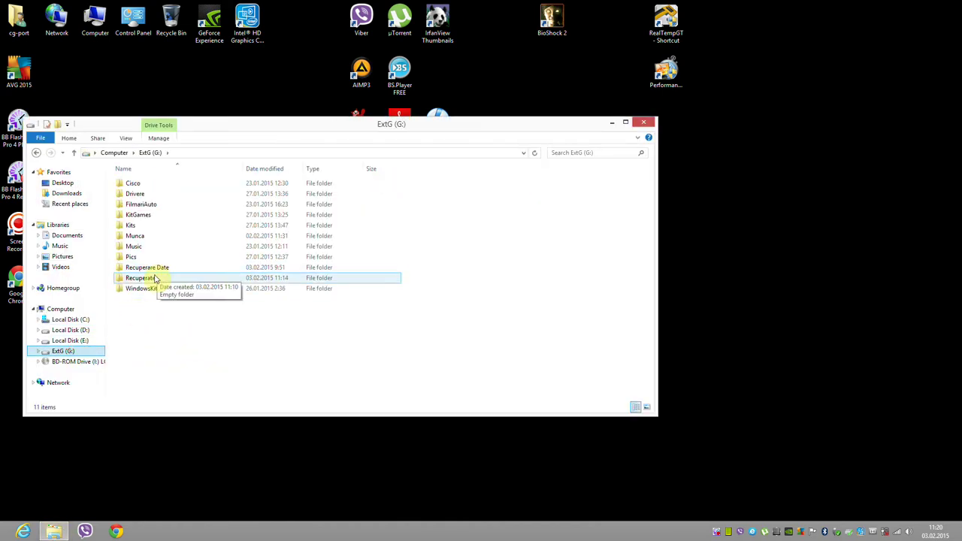
pyautogui.doubleClick(157, 268)
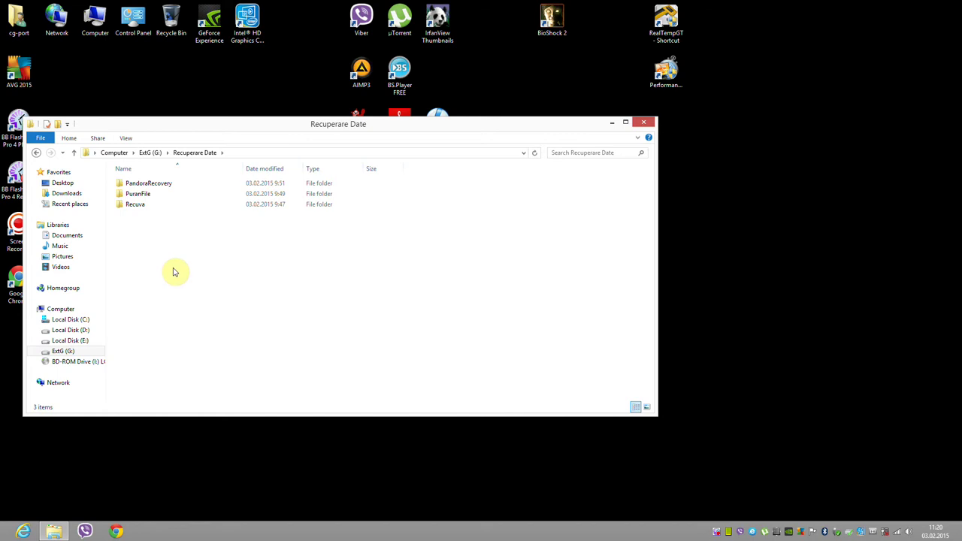
pyautogui.click(151, 186)
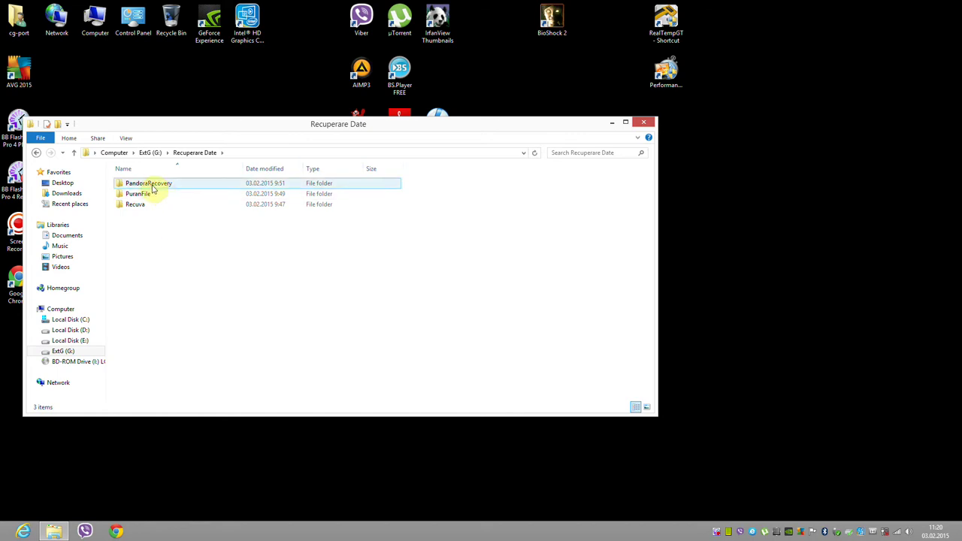
pyautogui.doubleClick(135, 205)
pyautogui.click(140, 189)
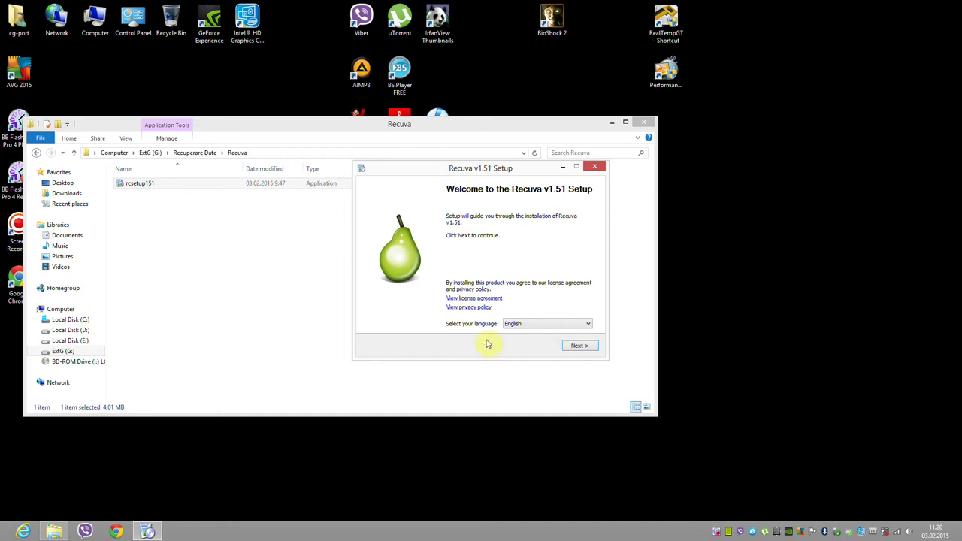
# - Install Recuva v1.51 with only the desktop shortcut and automatic update check enabled, and finish setup by running Recuva
pyautogui.click(579, 347)
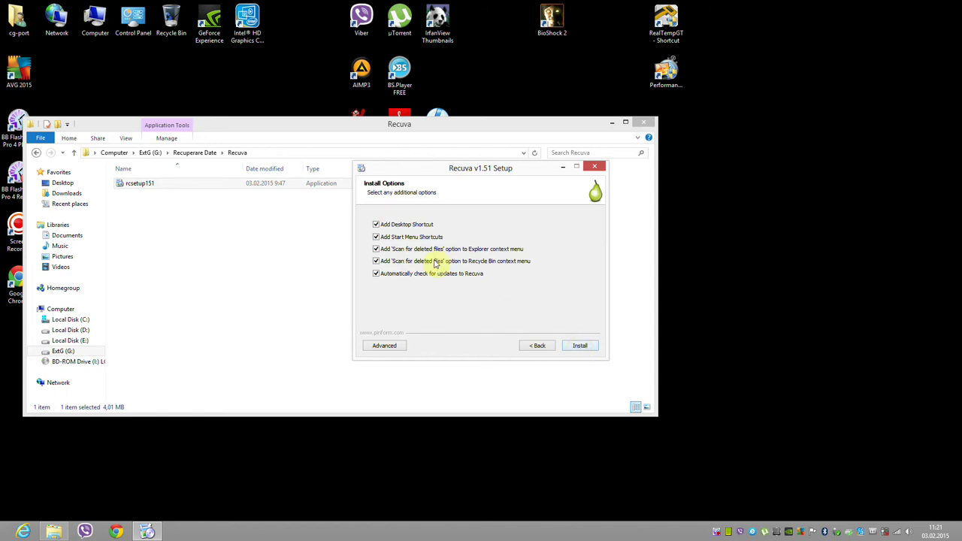
pyautogui.click(376, 261)
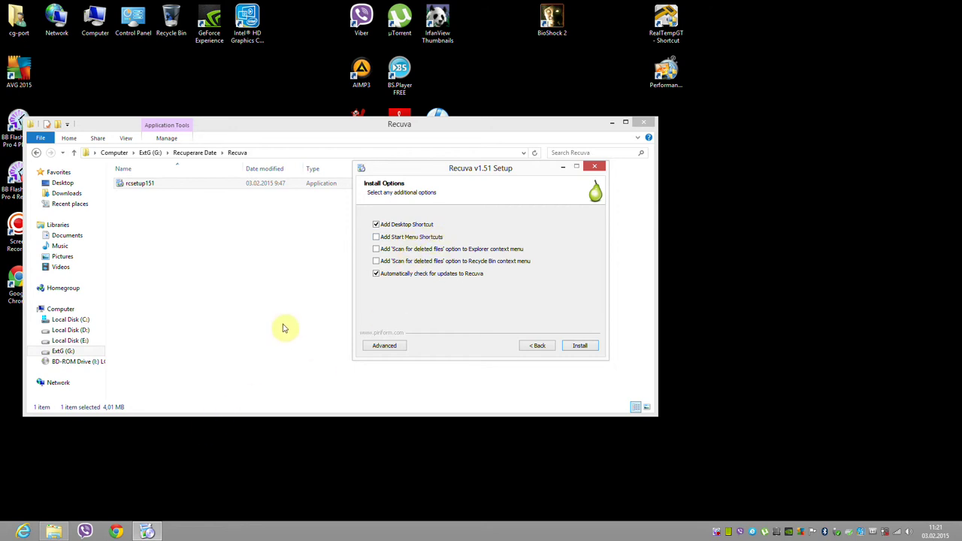
pyautogui.click(376, 237)
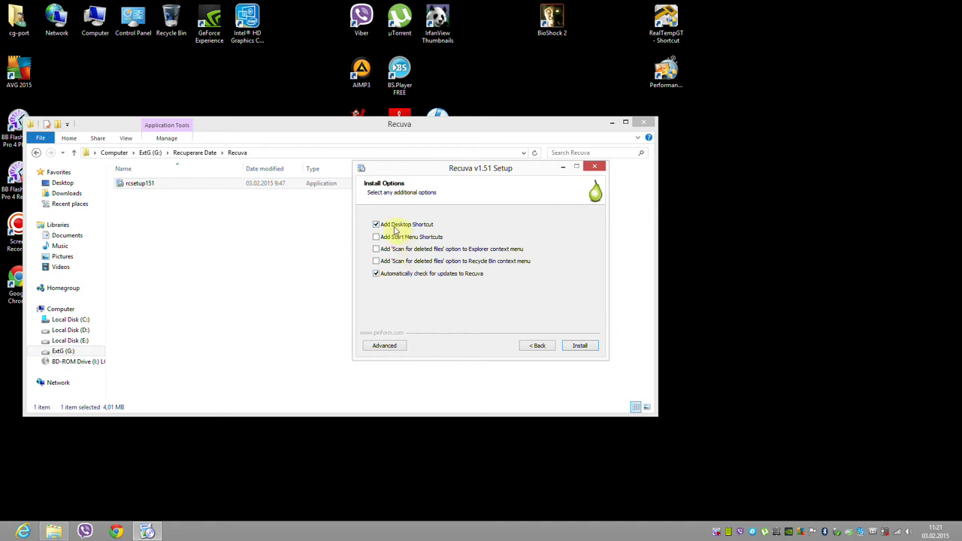
pyautogui.click(578, 347)
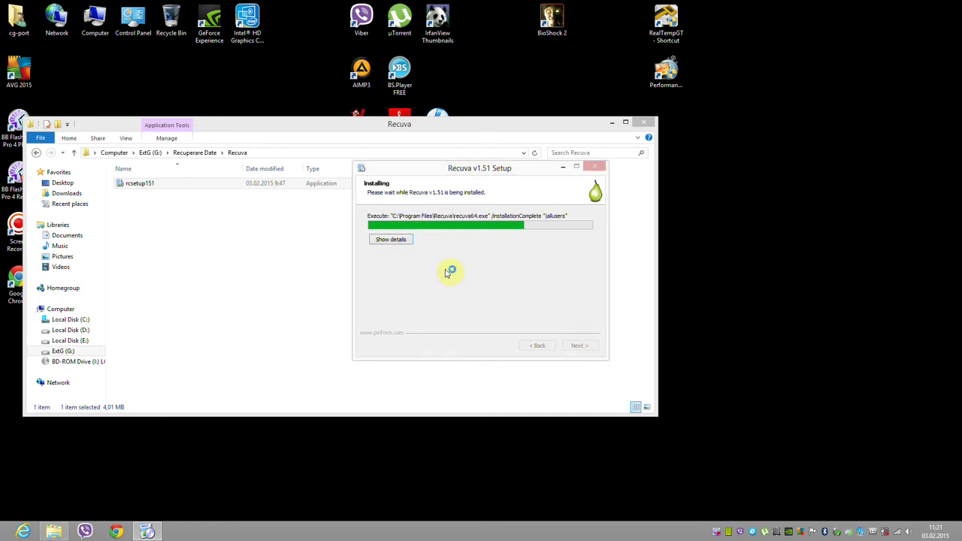
pyautogui.click(454, 268)
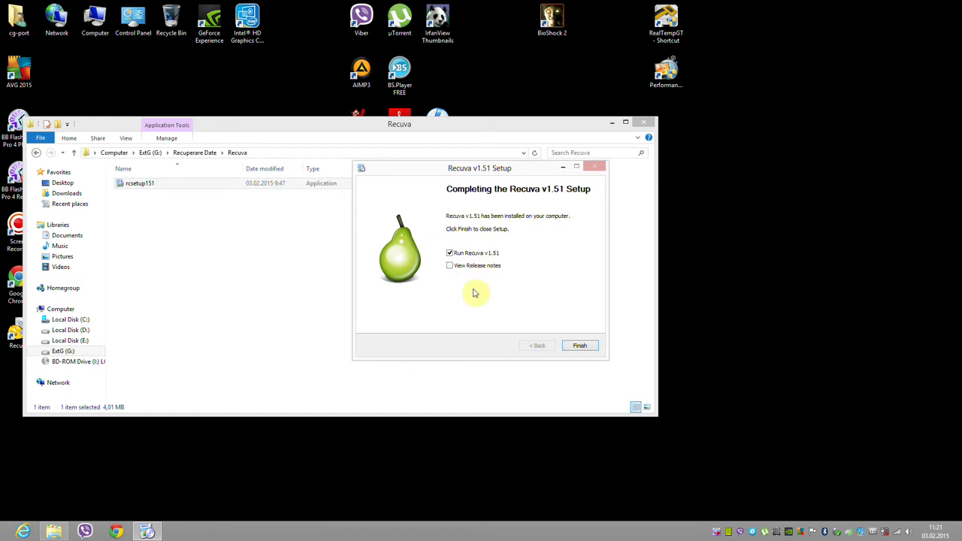
pyautogui.click(579, 346)
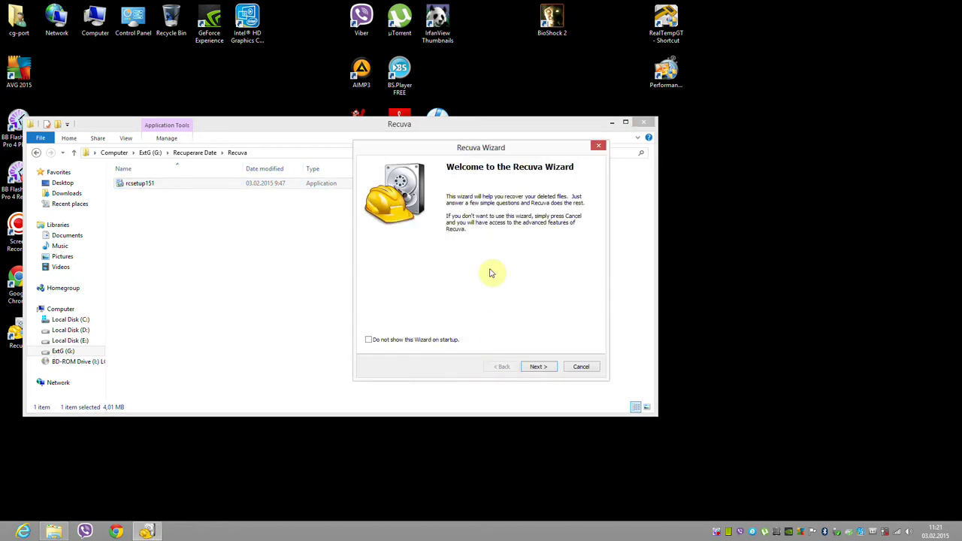
# - Proceed through the Recuva wizard to the file location page, choosing All Files as the file type
pyautogui.moveTo(490, 147)
pyautogui.mouseDown()
pyautogui.moveTo(512, 127)
pyautogui.moveTo(487, 138)
pyautogui.mouseUp()
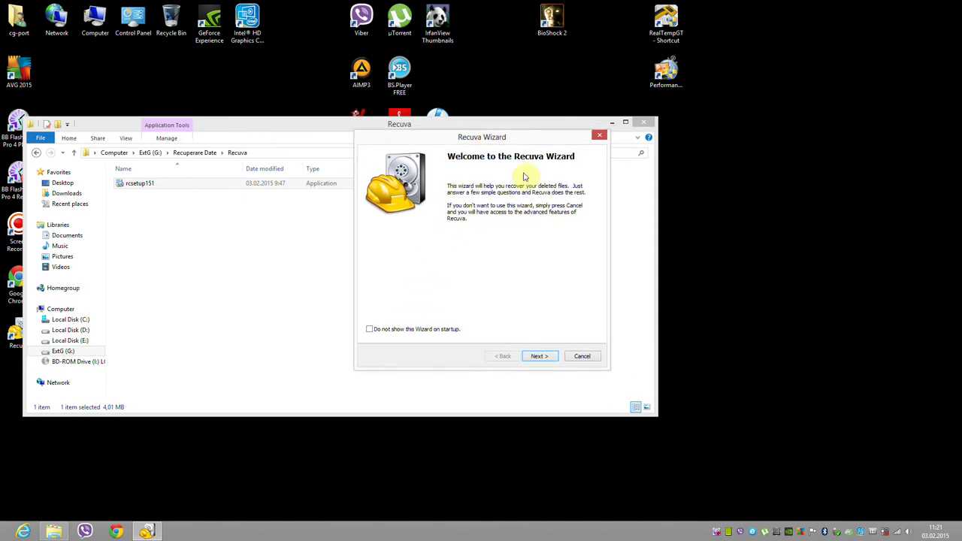
pyautogui.click(370, 330)
pyautogui.click(540, 356)
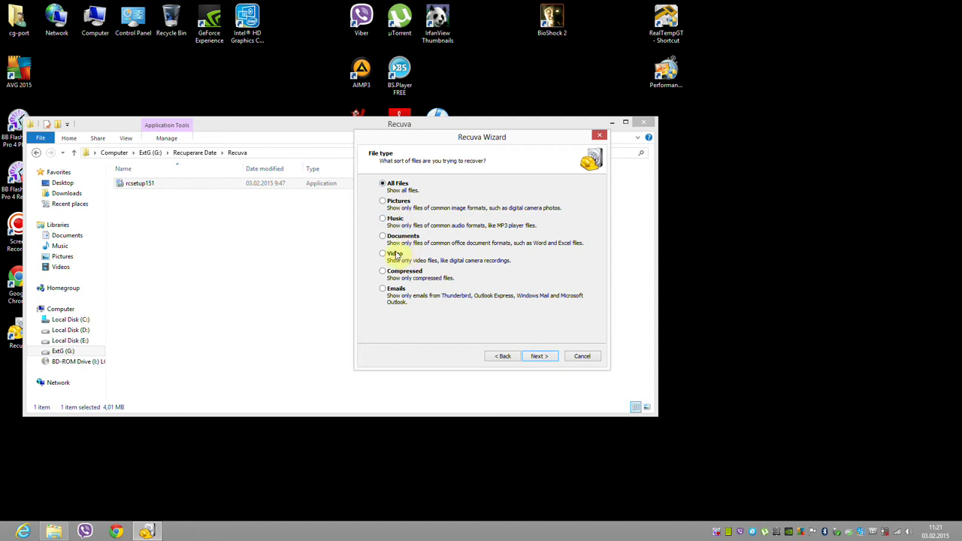
pyautogui.click(395, 290)
pyautogui.click(392, 185)
pyautogui.click(539, 356)
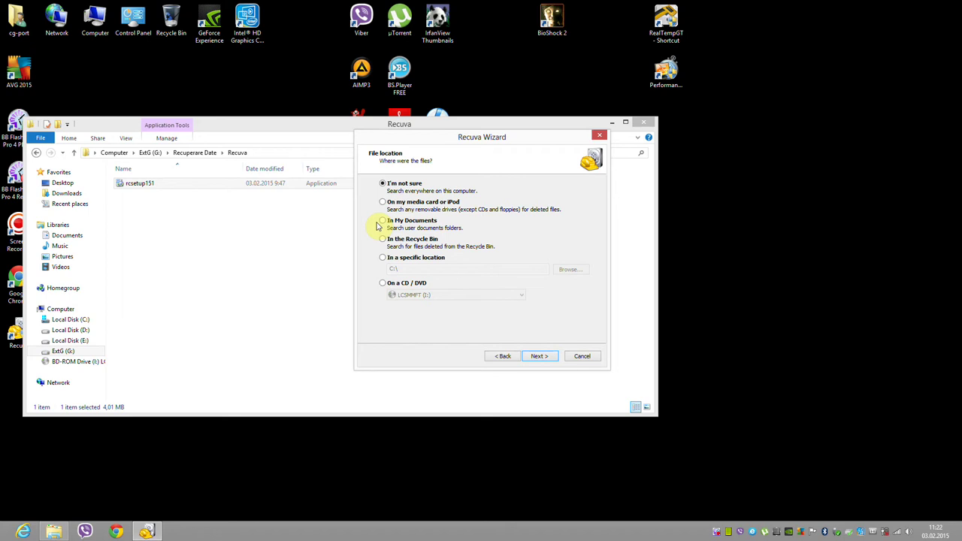
# - Open the Kits folder on Local Disk (D:) in File Explorer and check the contents of its Firefox folder
pyautogui.click(82, 334)
pyautogui.doubleClick(133, 197)
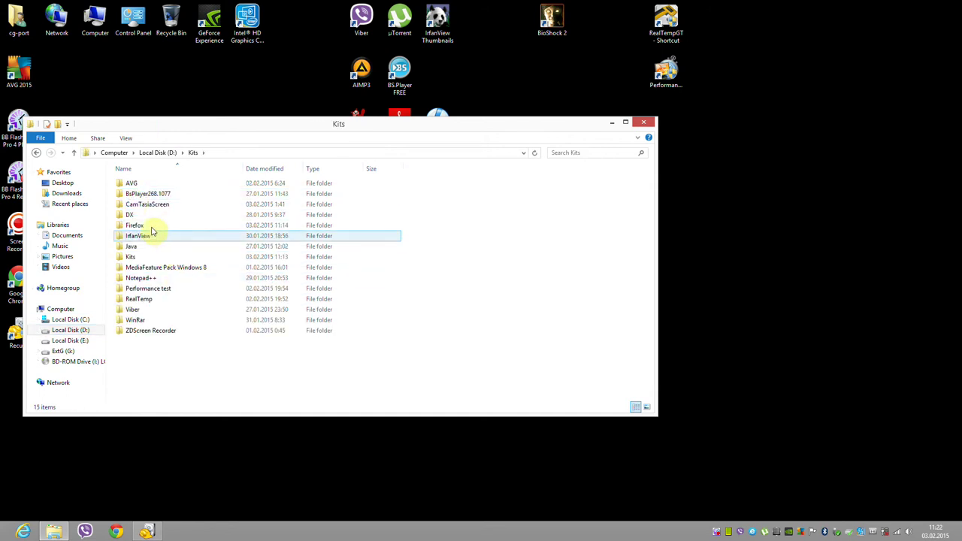
pyautogui.doubleClick(139, 224)
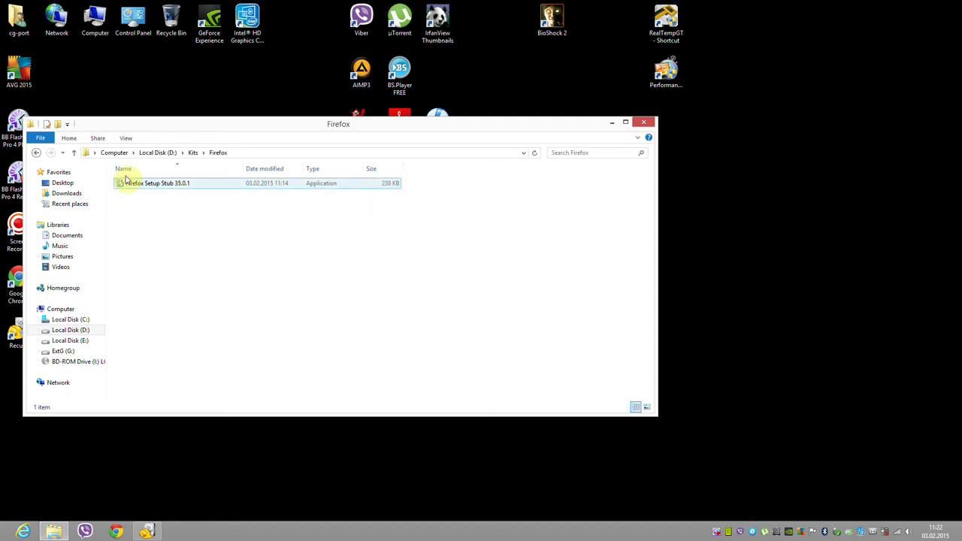
pyautogui.click(36, 152)
# - Delete the Firefox folder from D:\Kits, sending it to the Recycle Bin
pyautogui.rightClick(144, 227)
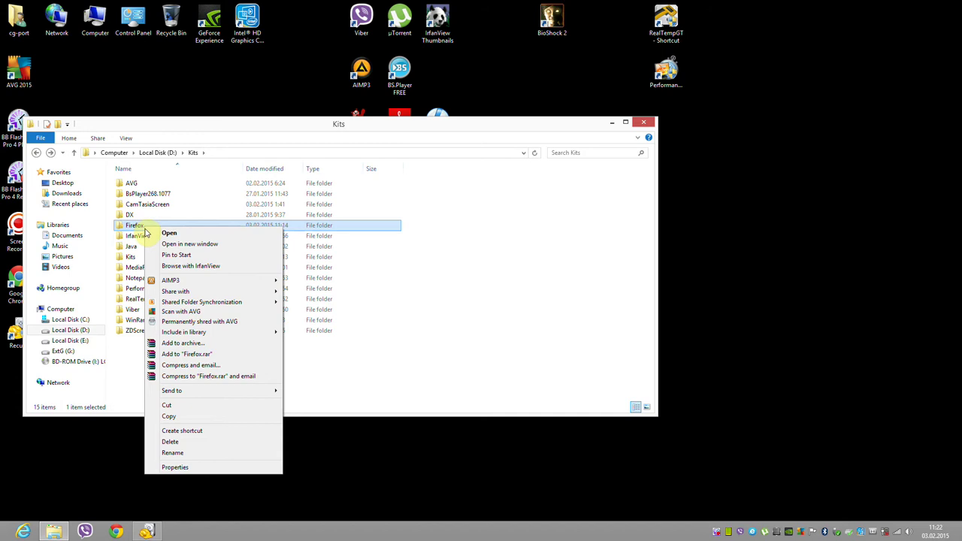
pyautogui.rightClick(125, 225)
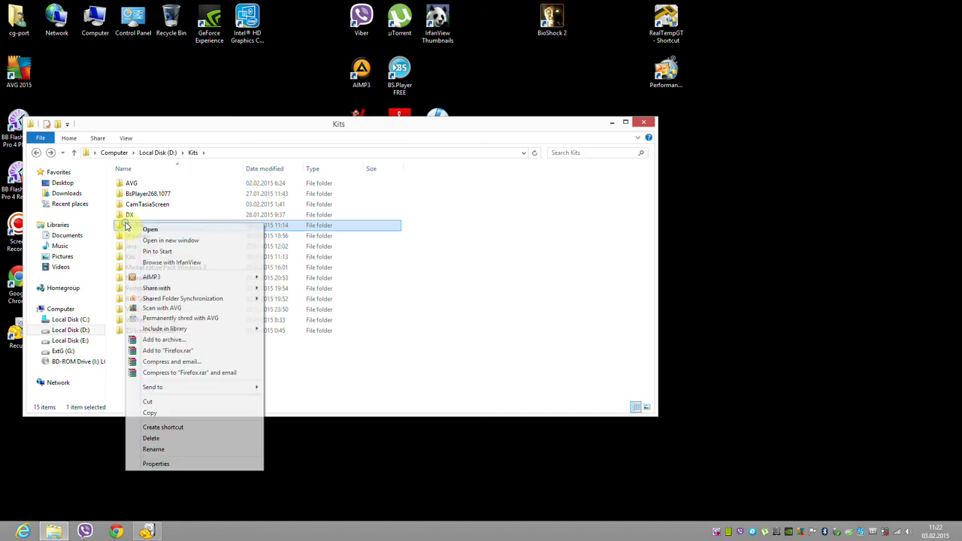
pyautogui.click(167, 439)
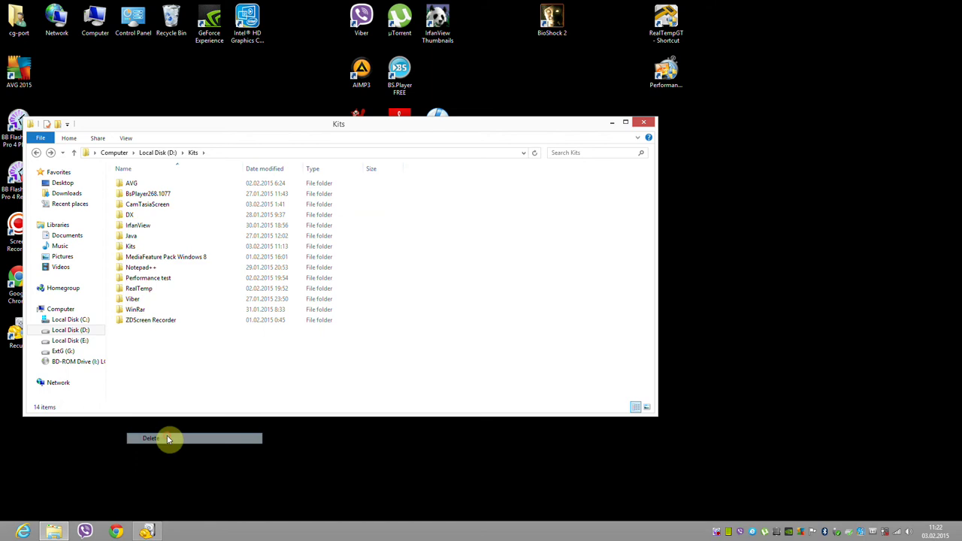
# - Restore the Firefox folder from the Recycle Bin and close the Recycle Bin window
pyautogui.doubleClick(173, 21)
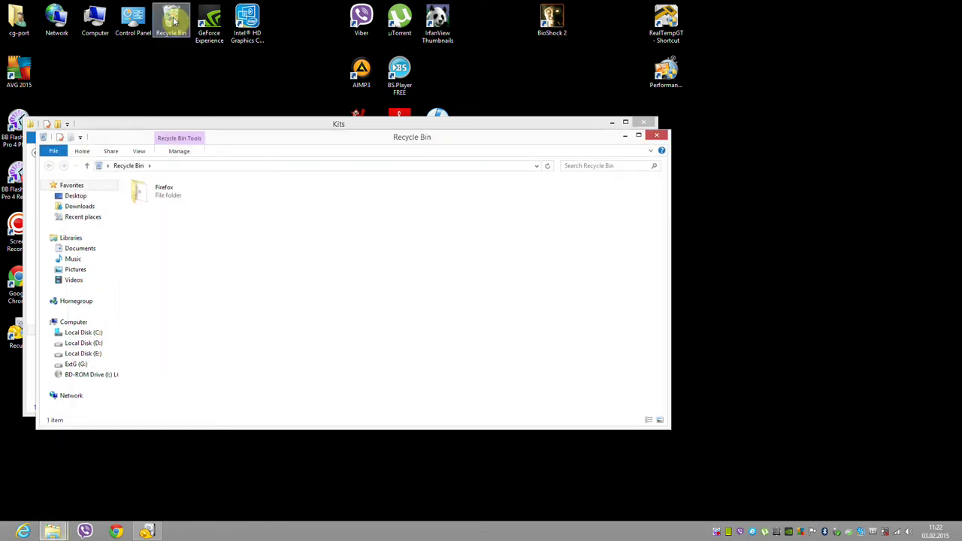
pyautogui.click(168, 193)
pyautogui.click(168, 193)
pyautogui.rightClick(168, 194)
pyautogui.click(194, 196)
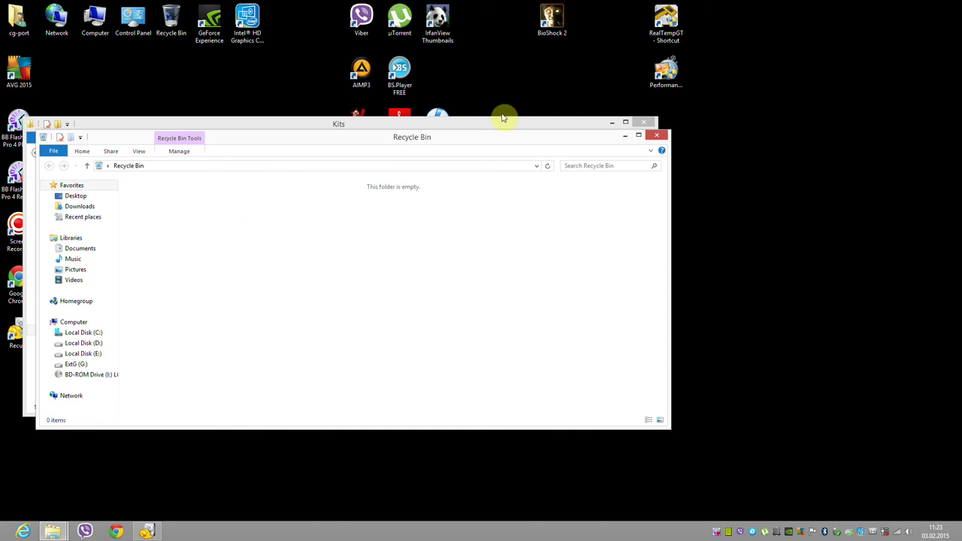
pyautogui.click(659, 136)
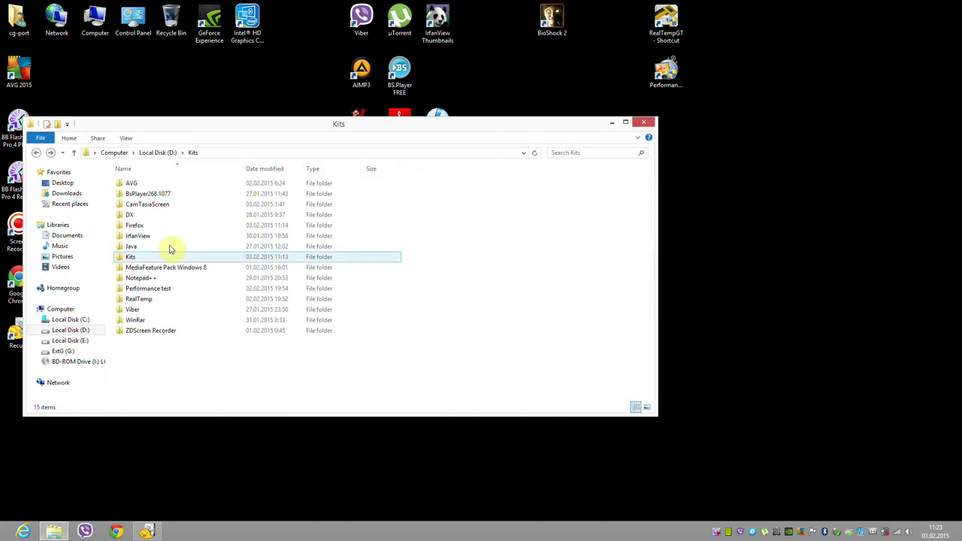
# - Check the restored Firefox folder in D:\Kits and permanently delete it
pyautogui.click(140, 227)
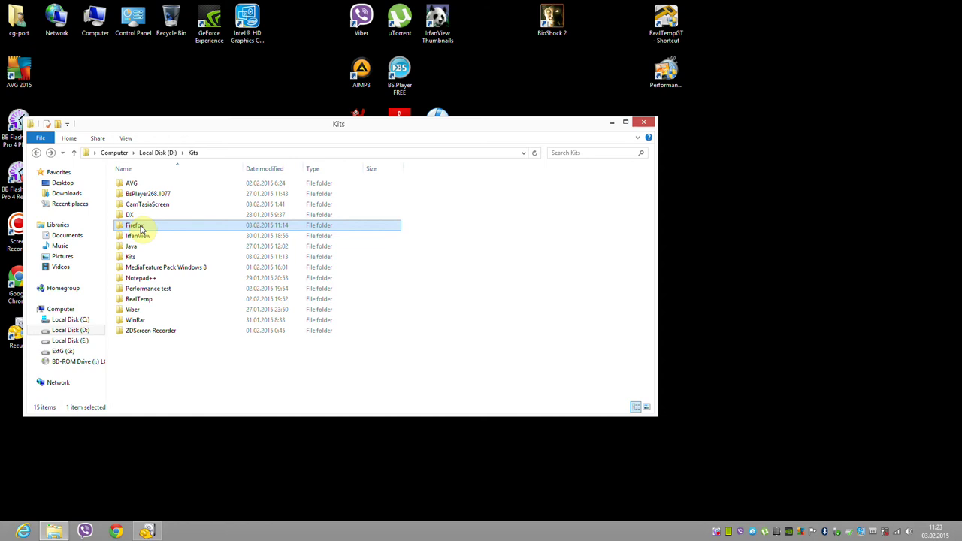
pyautogui.doubleClick(140, 228)
pyautogui.click(36, 153)
pyautogui.rightClick(138, 225)
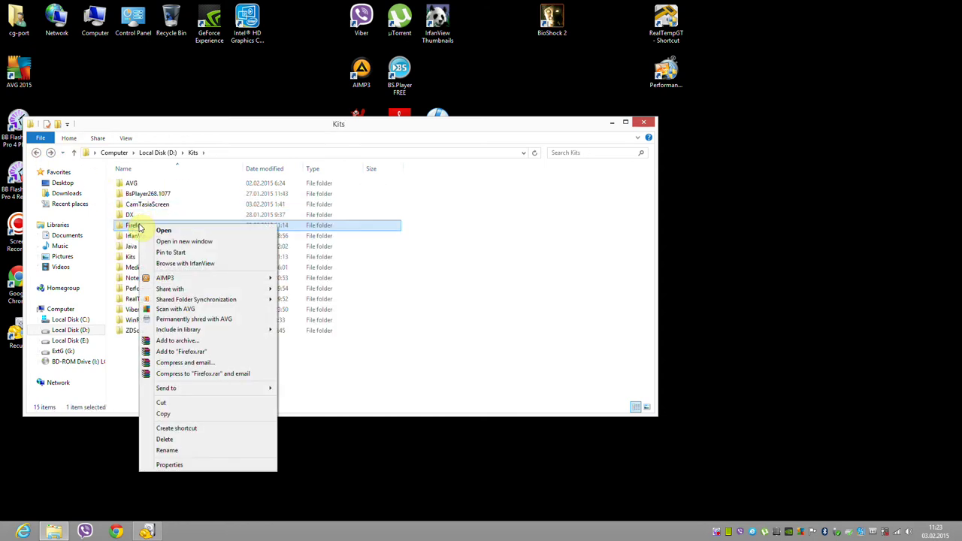
pyautogui.click(185, 439)
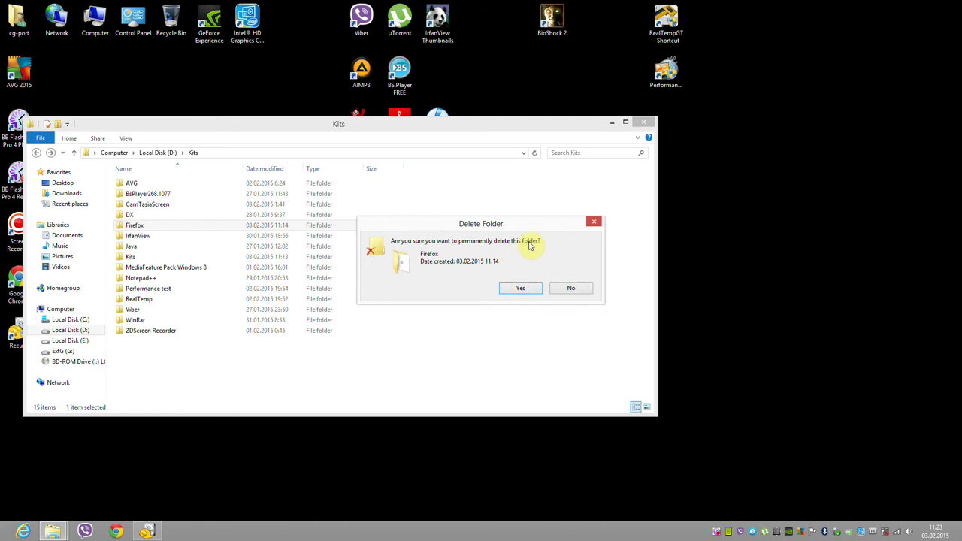
pyautogui.click(521, 290)
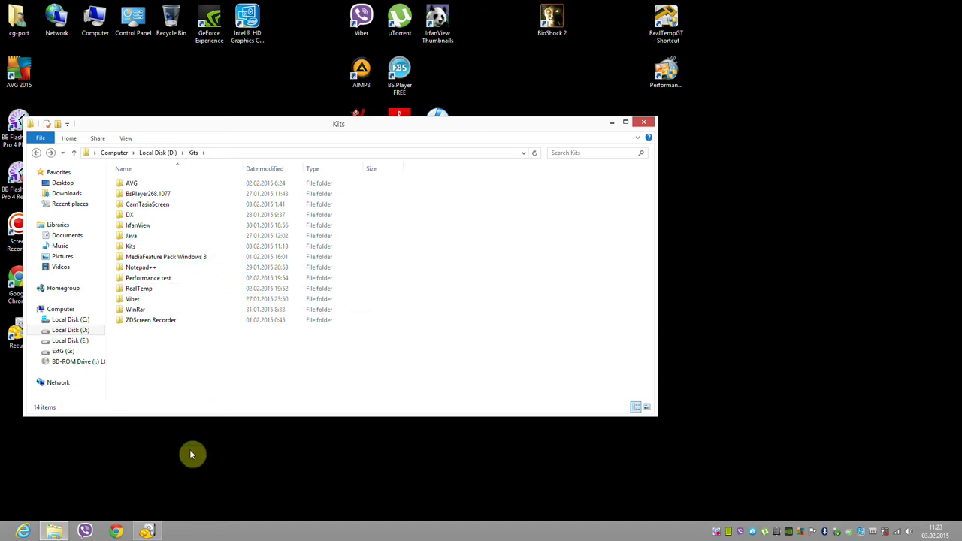
# - Switch back to the Recuva wizard and set the file location to a specific location
pyautogui.click(151, 533)
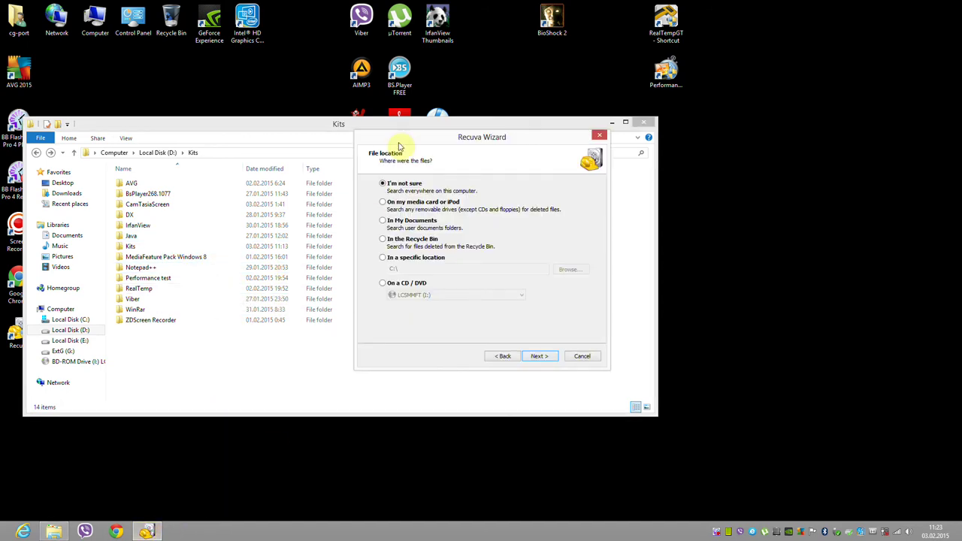
pyautogui.moveTo(454, 143); pyautogui.dragTo(480, 158)
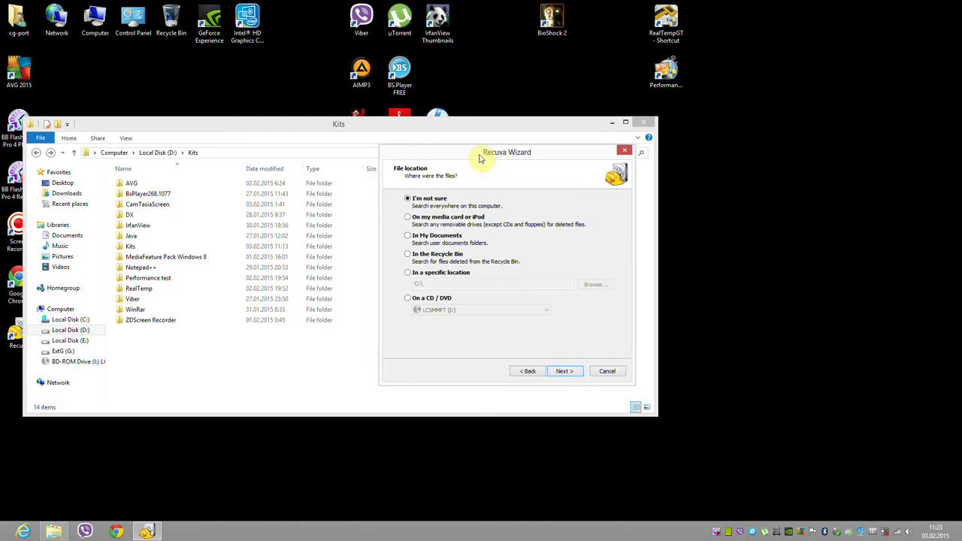
pyautogui.click(430, 275)
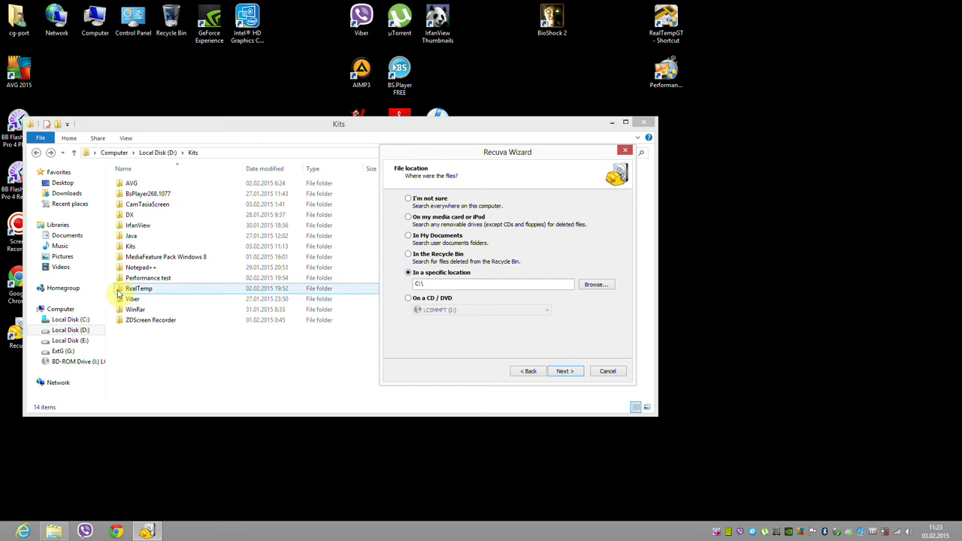
# - Review in File Explorer the path of the Kits folder on Local Disk (D:) that held the deleted folder
pyautogui.click(65, 331)
pyautogui.click(141, 195)
pyautogui.doubleClick(141, 195)
# - Return to the Recuva wizard and set the specific search location to Local Disk (D:)
pyautogui.click(147, 532)
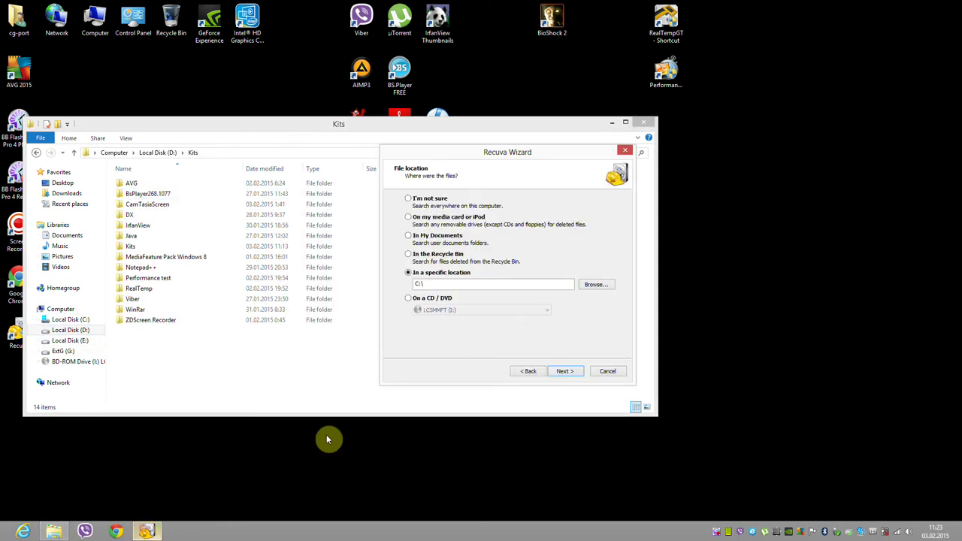
pyautogui.click(596, 285)
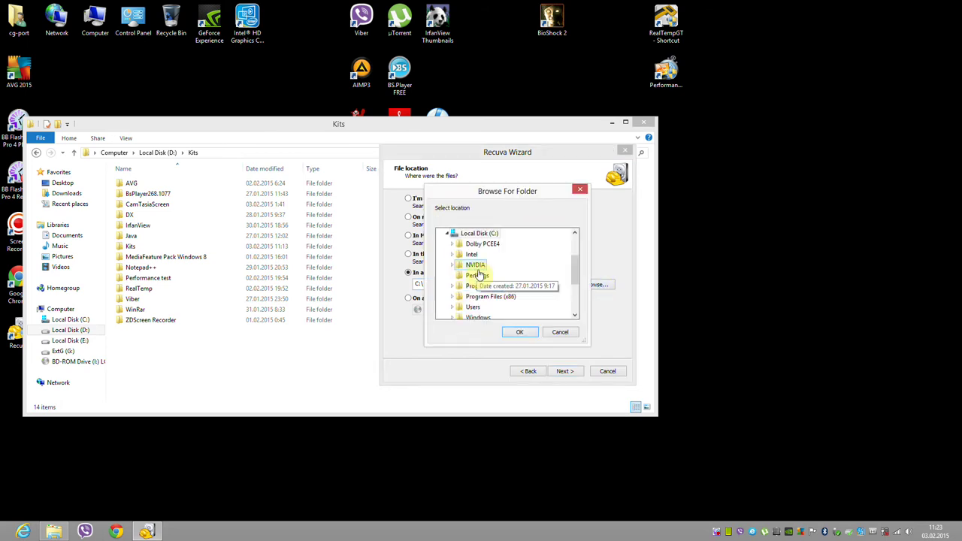
pyautogui.click(447, 234)
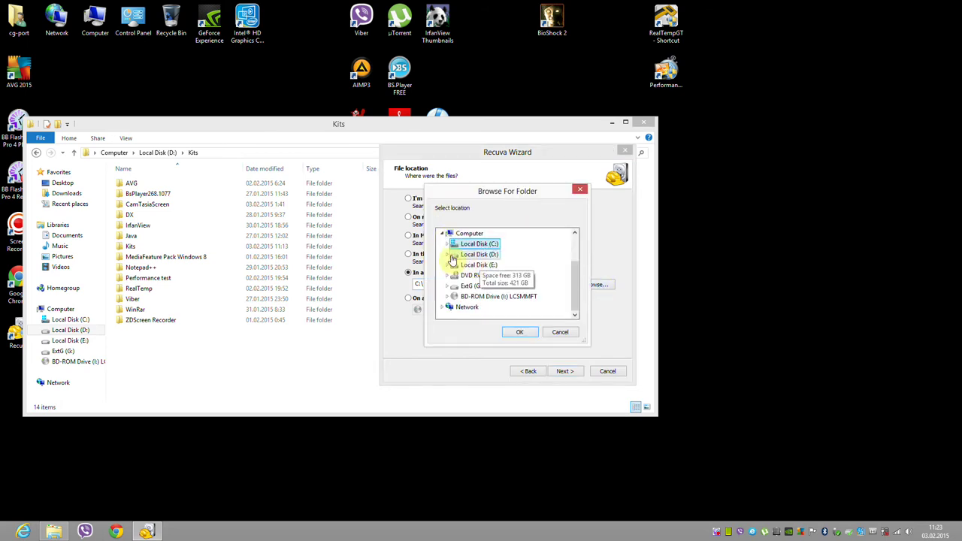
pyautogui.click(447, 254)
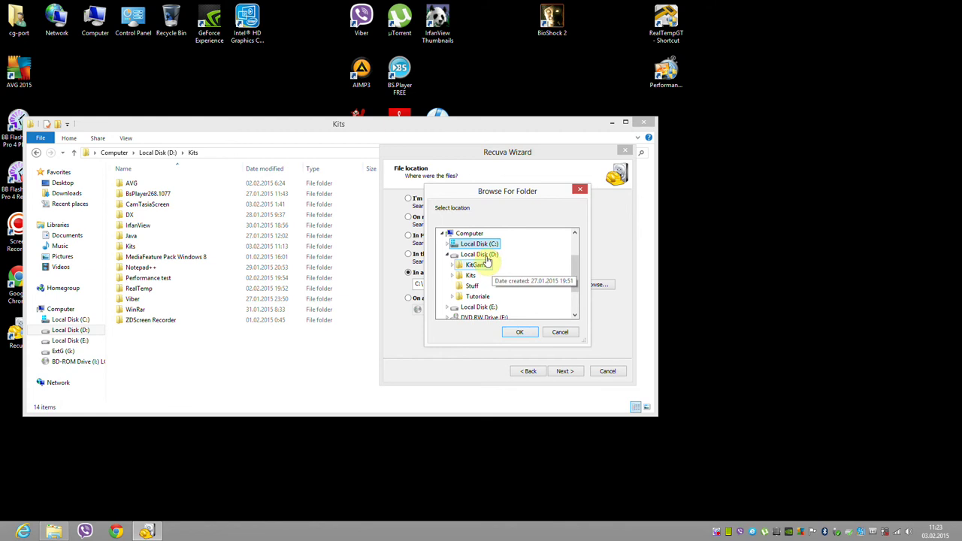
pyautogui.click(485, 254)
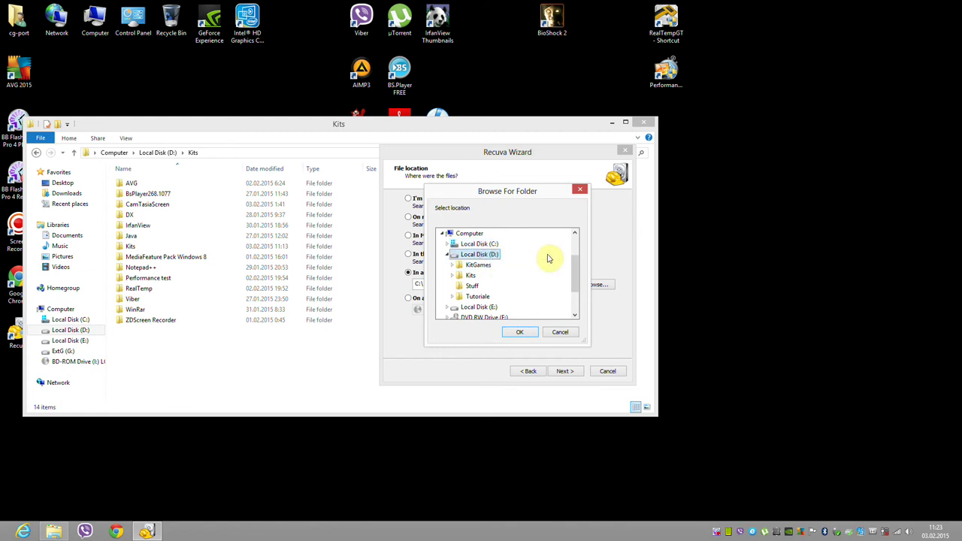
pyautogui.click(521, 333)
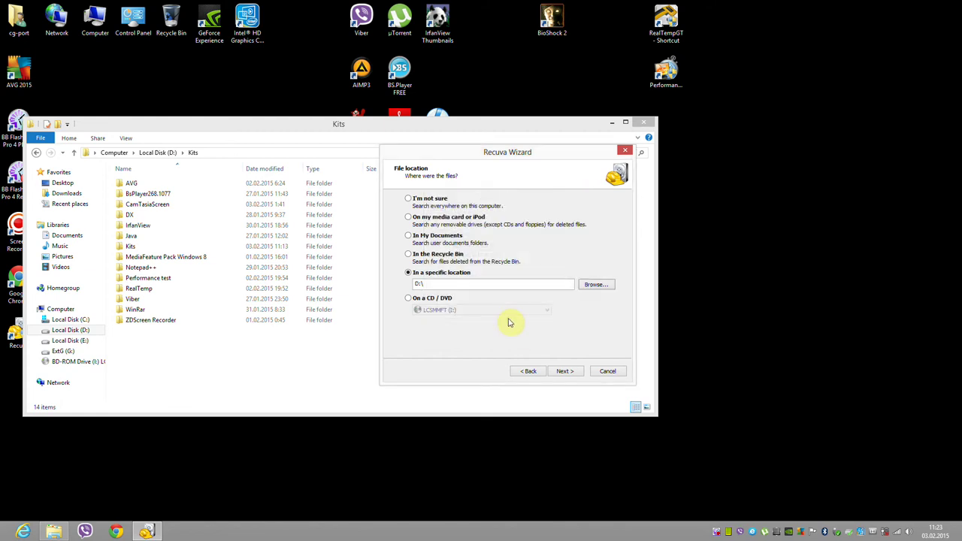
# - Run the Recuva search without Deep Scan and mark Firefox Setup Stub 35.0.1.exe for recovery
pyautogui.click(568, 373)
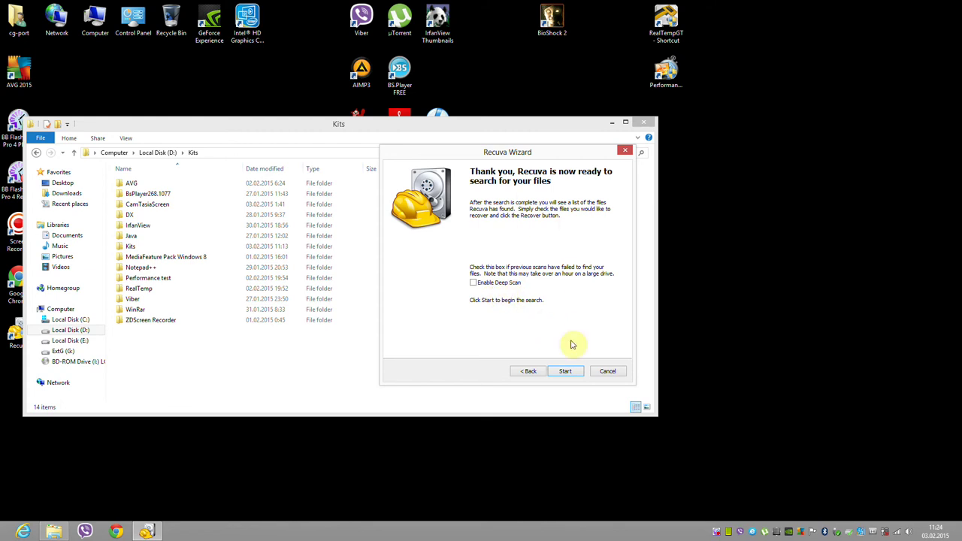
pyautogui.click(566, 371)
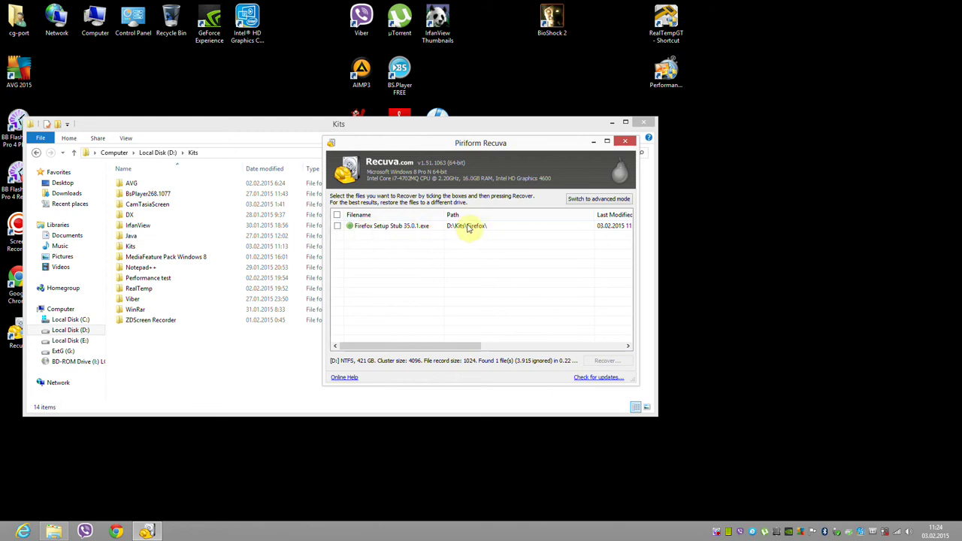
pyautogui.click(338, 226)
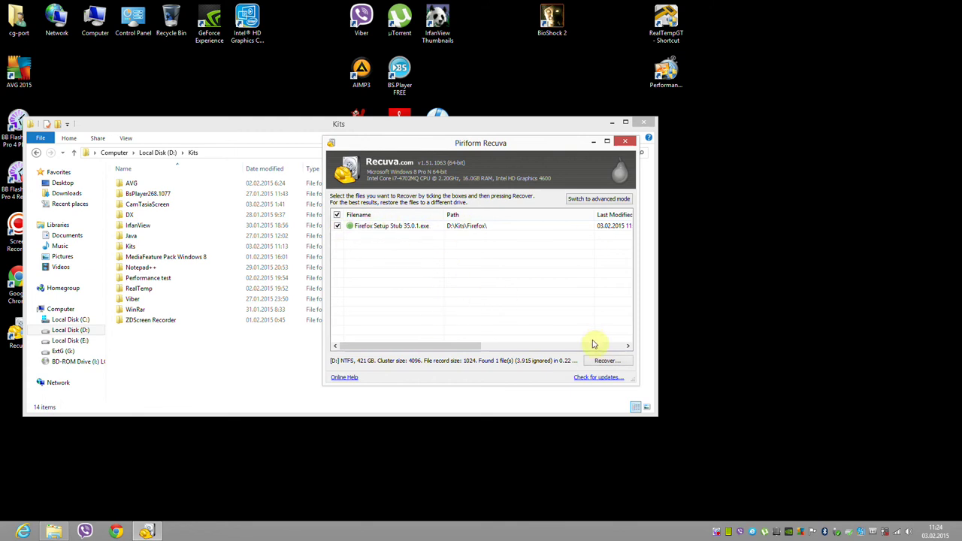
# - Recover the marked Firefox setup file into the Recuperate folder on ExtG (G:) and dismiss the completion report
pyautogui.click(605, 361)
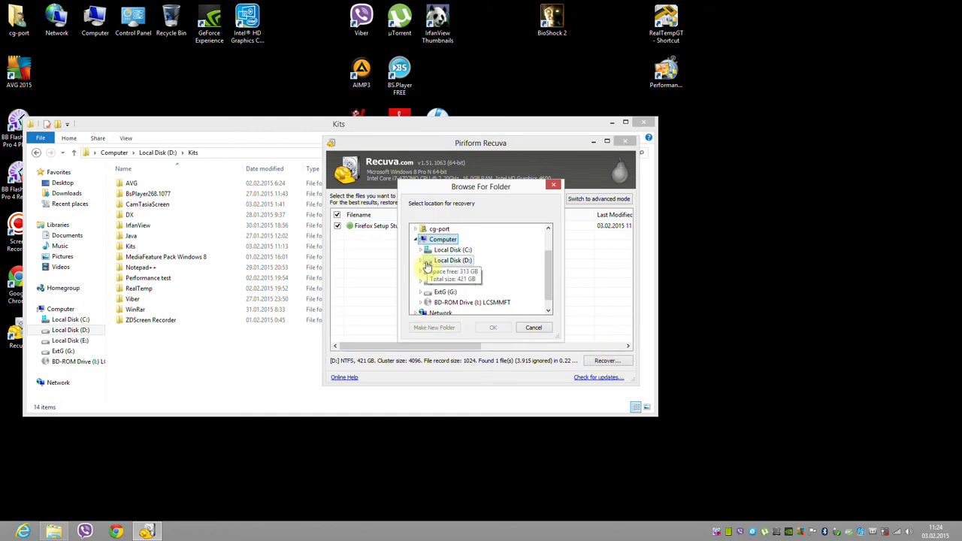
pyautogui.click(420, 261)
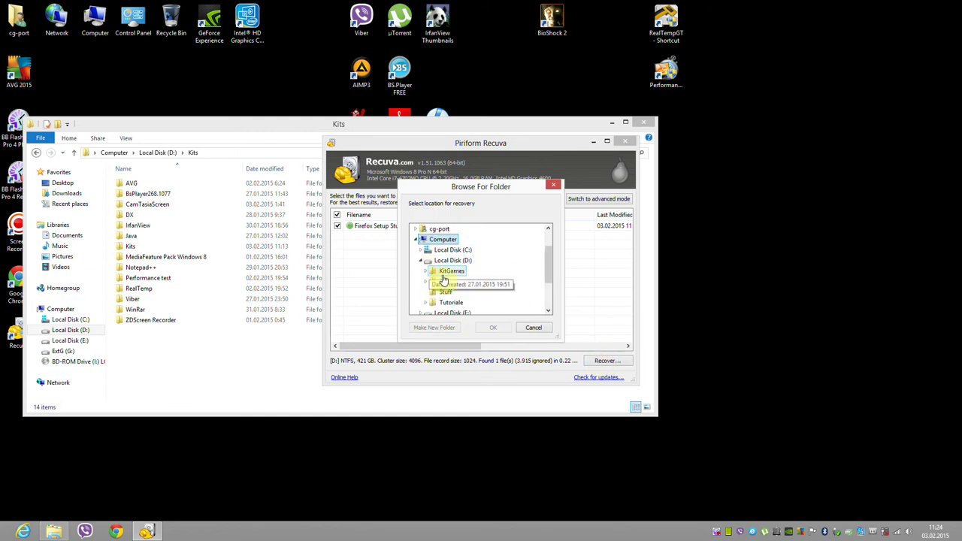
pyautogui.doubleClick(440, 293)
pyautogui.click(425, 229)
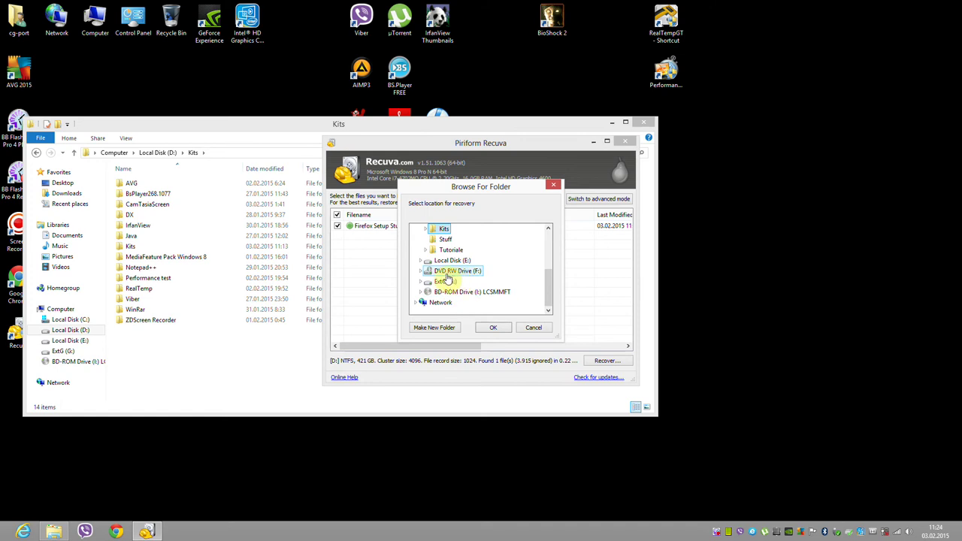
pyautogui.doubleClick(443, 282)
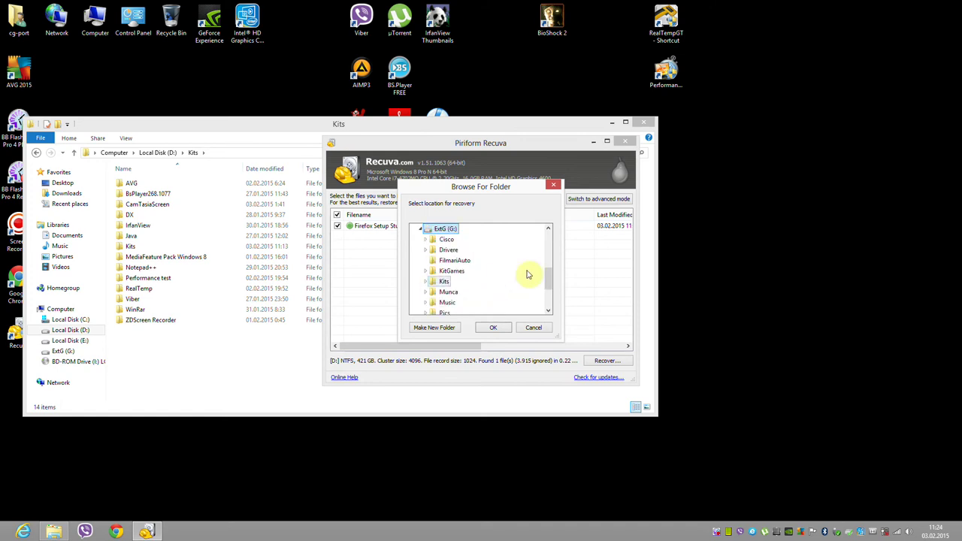
pyautogui.moveTo(549, 275); pyautogui.dragTo(485, 276)
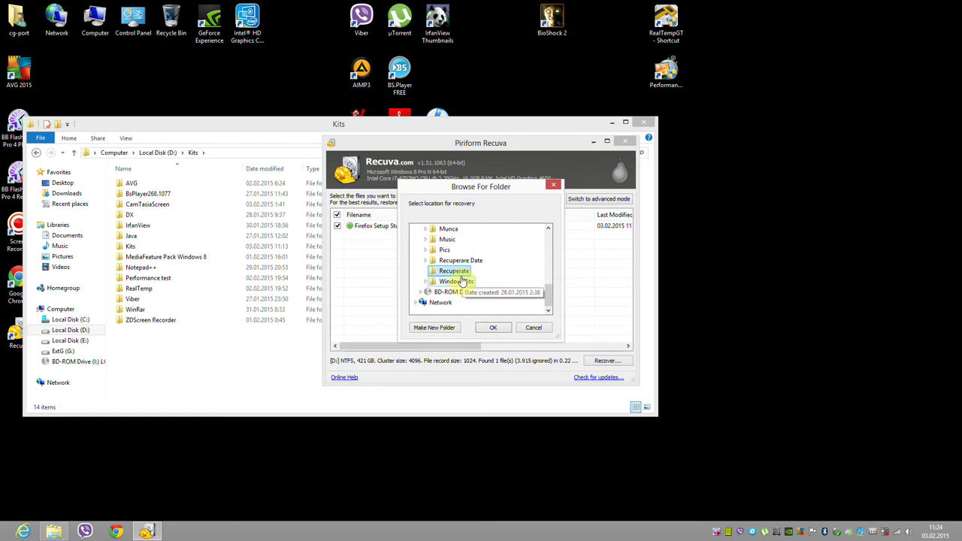
pyautogui.click(495, 328)
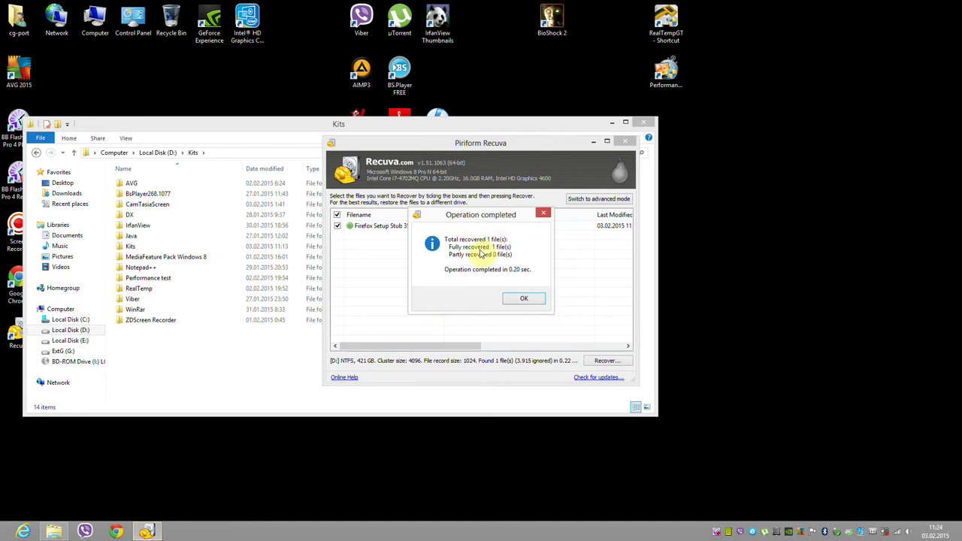
pyautogui.click(524, 299)
# - Open the Recuperate folder on ExtG (G:) in File Explorer and cut the recovered Firefox Setup Stub 35.0.1 file
pyautogui.click(65, 352)
pyautogui.doubleClick(136, 276)
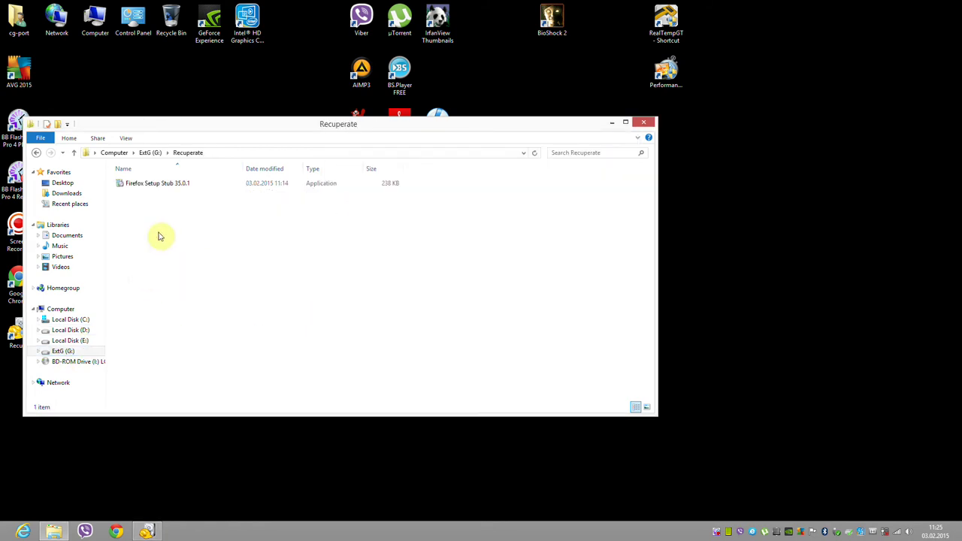
pyautogui.rightClick(152, 187)
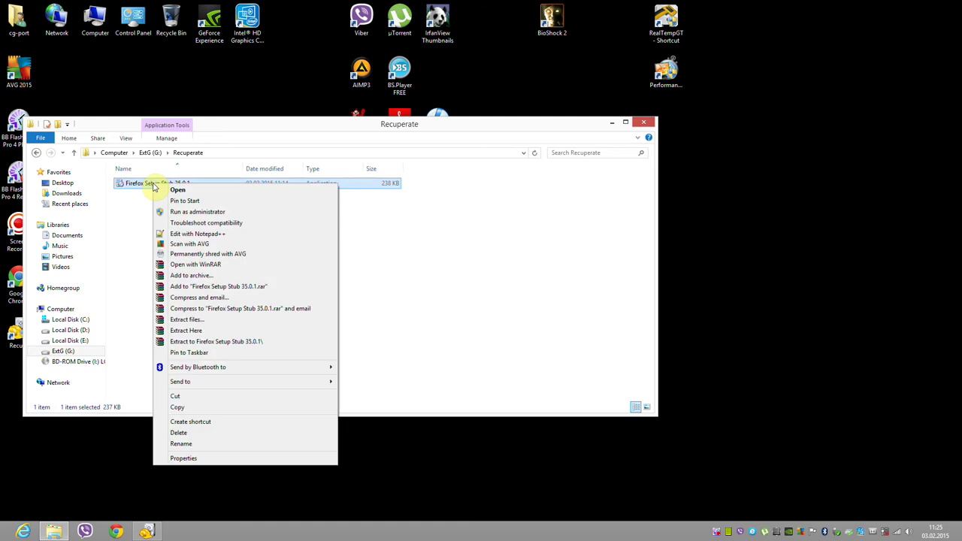
pyautogui.click(195, 397)
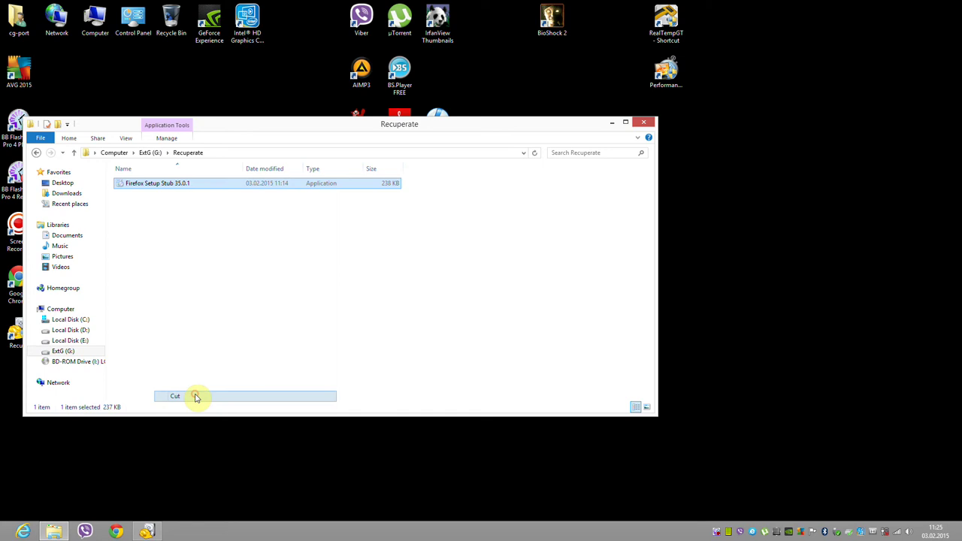
# - Create a new folder named Firefox in D:\Kits
pyautogui.click(86, 332)
pyautogui.doubleClick(135, 194)
pyautogui.rightClick(190, 350)
pyautogui.moveTo(316, 478)
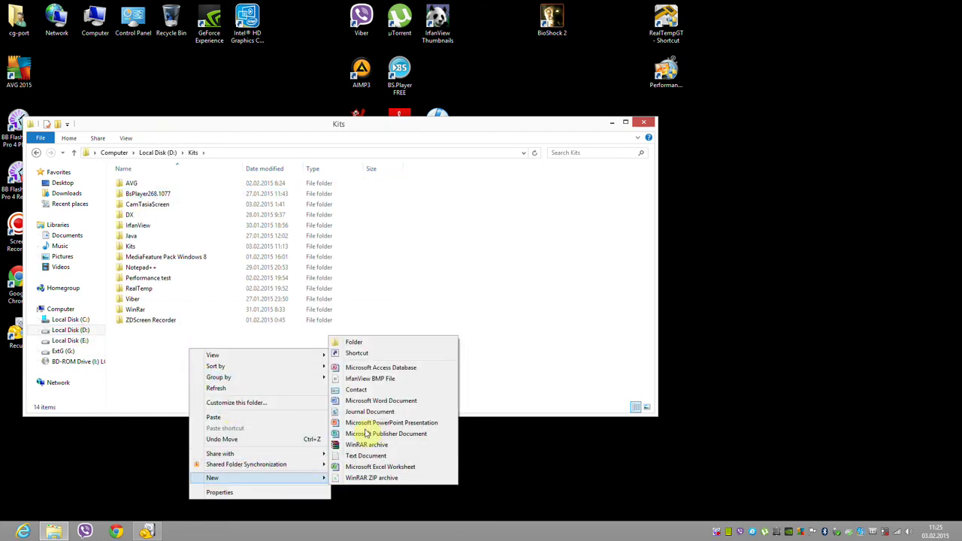
pyautogui.click(358, 340)
pyautogui.write('Firefox')
pyautogui.press('Return')
# - Paste the cut setup file into the new Firefox folder
pyautogui.doubleClick(136, 227)
pyautogui.rightClick(171, 225)
pyautogui.click(197, 293)
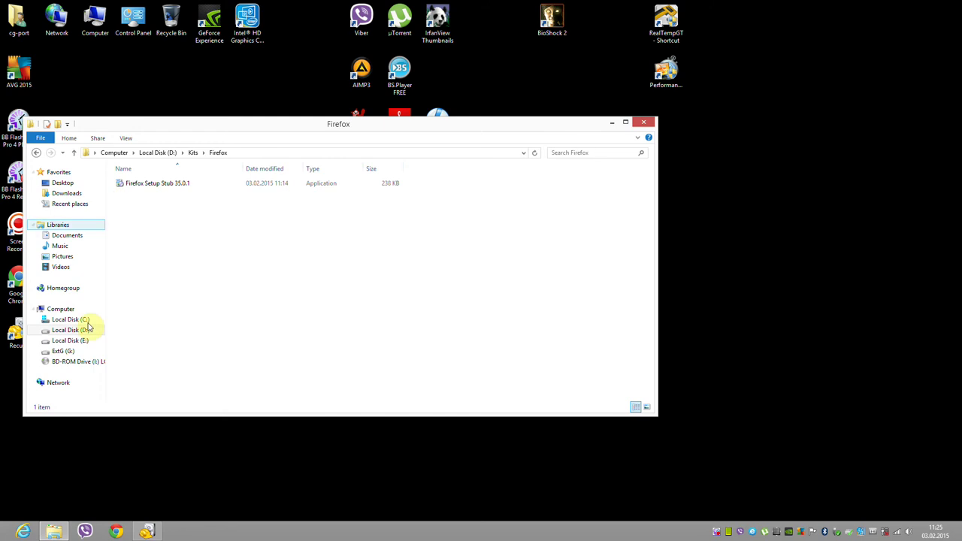
# - Check the contents of the Recuperate folder on ExtG (G:) and close File Explorer
pyautogui.click(64, 352)
pyautogui.doubleClick(149, 278)
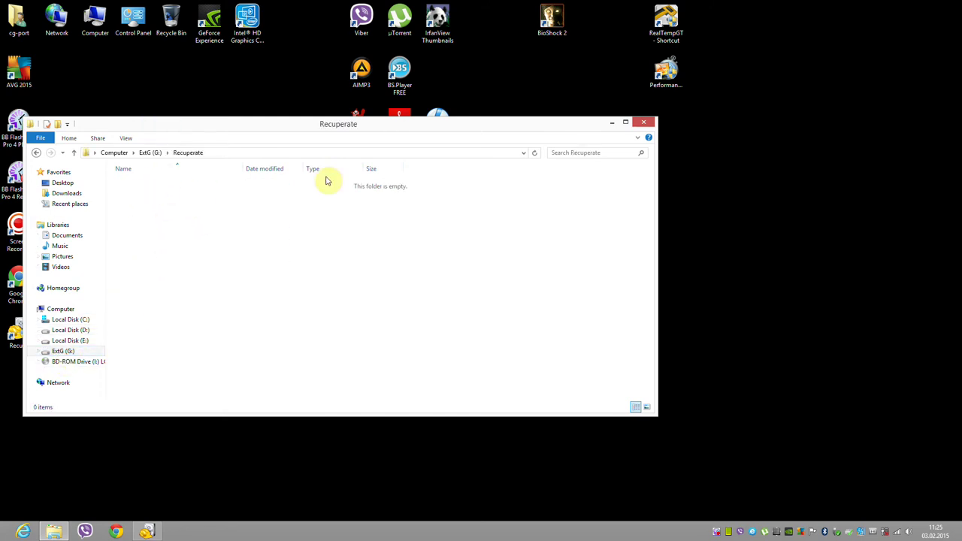
pyautogui.click(644, 123)
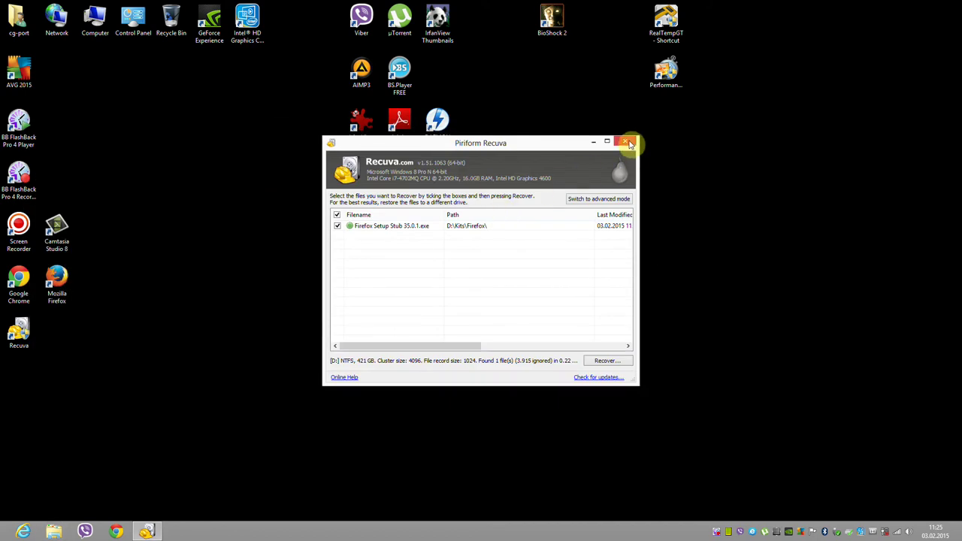
# - Close Recuva and move its shortcut to the upper-right corner of the desktop
pyautogui.click(626, 142)
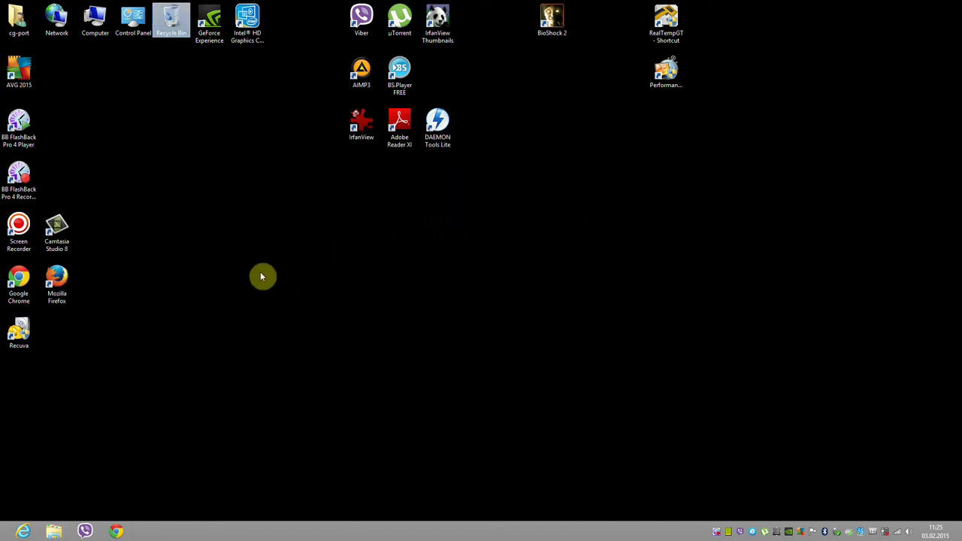
pyautogui.moveTo(25, 340); pyautogui.dragTo(939, 31)
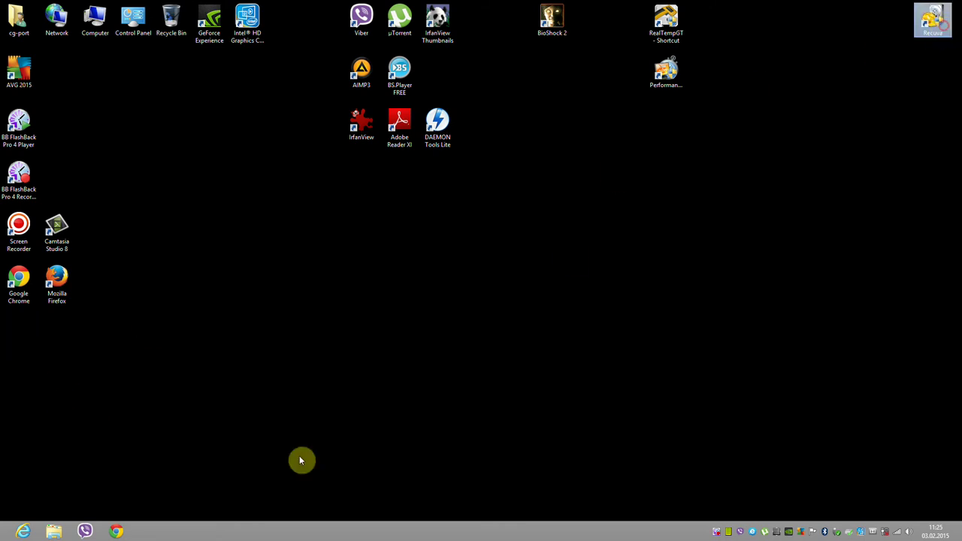
# - Launch PuranFileRecoverySetup from the Recuperare Date\PuranFile folder on ExtG (G:)
pyautogui.click(54, 531)
pyautogui.click(67, 351)
pyautogui.doubleClick(148, 268)
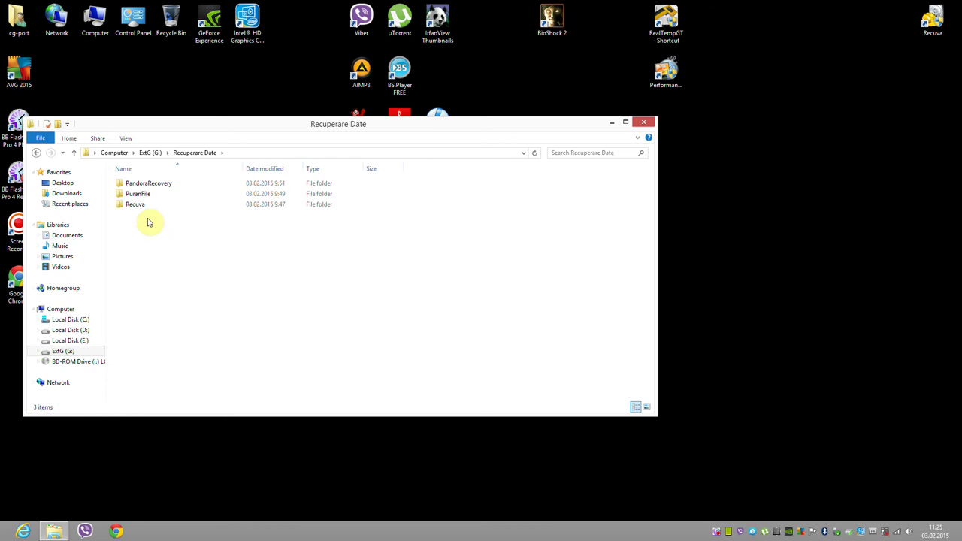
pyautogui.doubleClick(145, 195)
pyautogui.doubleClick(144, 185)
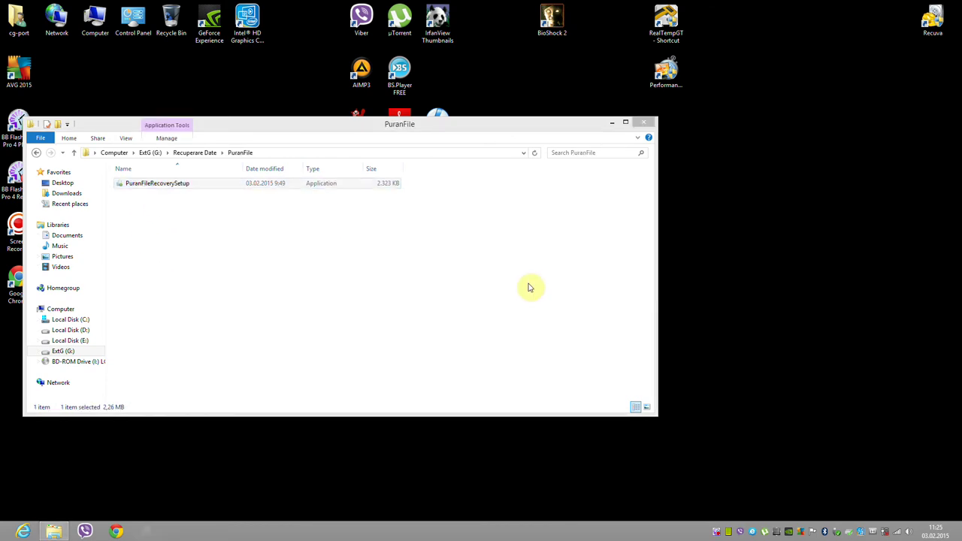
# - Accept the license and install Puran File Recovery into C:\Program Files\Puran File Recovery with a desktop icon
pyautogui.click(534, 346)
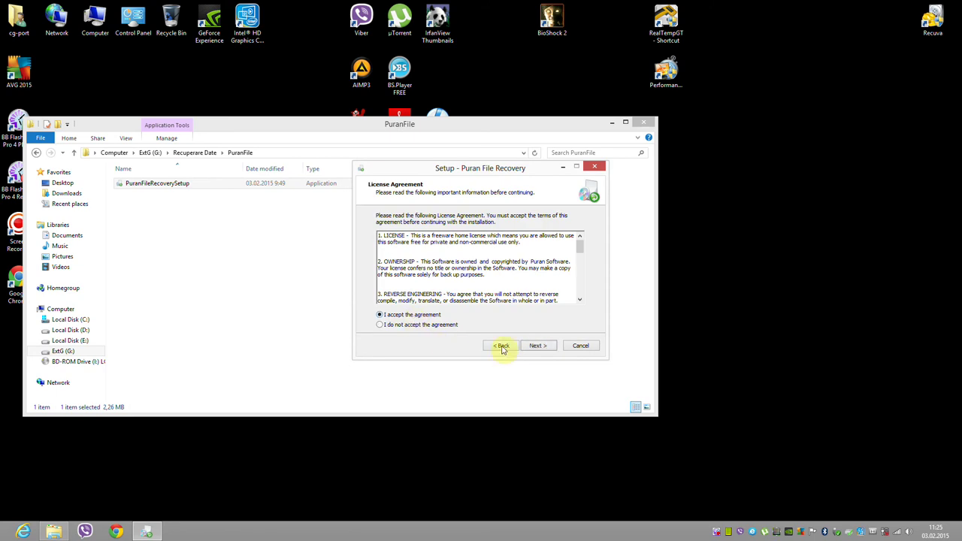
pyautogui.click(539, 346)
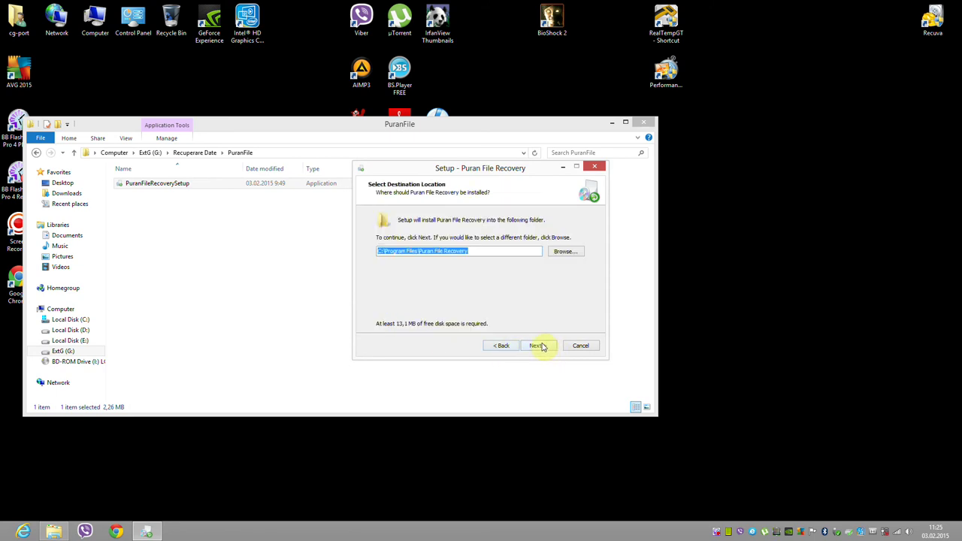
pyautogui.click(541, 346)
pyautogui.click(547, 348)
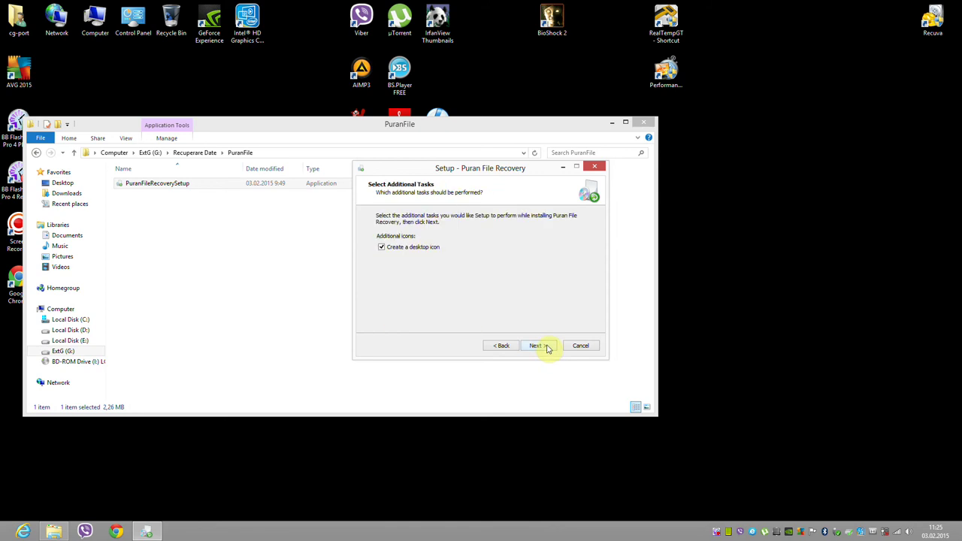
pyautogui.click(547, 348)
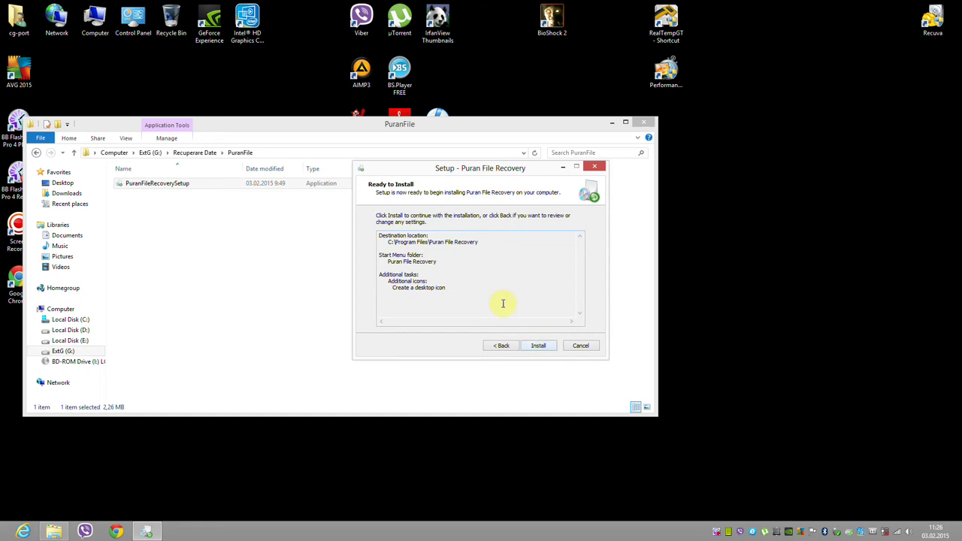
pyautogui.click(544, 349)
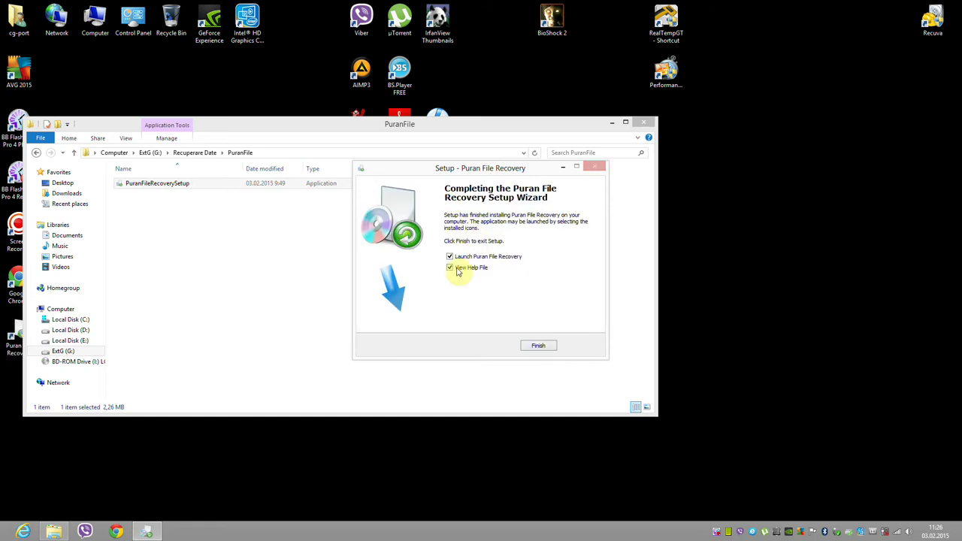
# - Move the Puran File Recovery shortcut below Recuva's and finish setup, launching the program without the help file
pyautogui.click(451, 269)
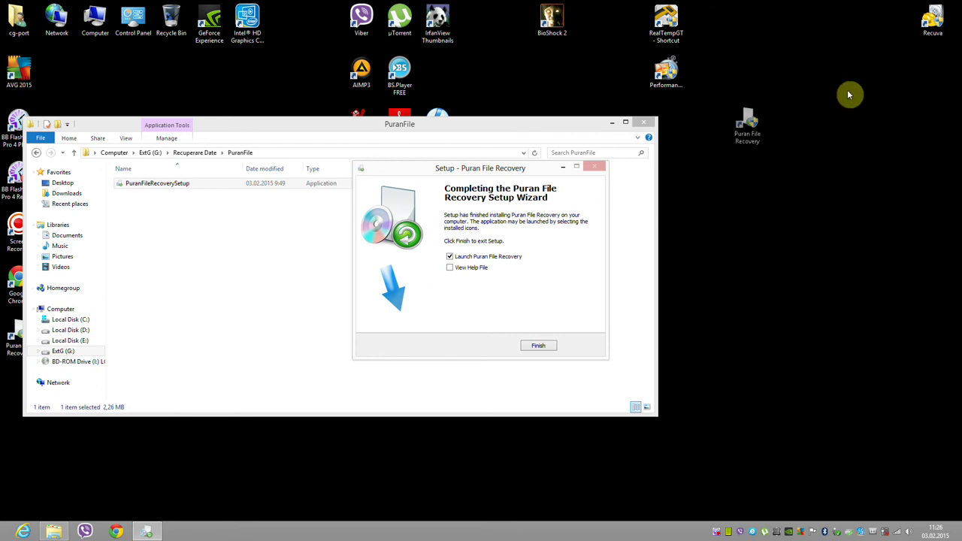
pyautogui.click(919, 70)
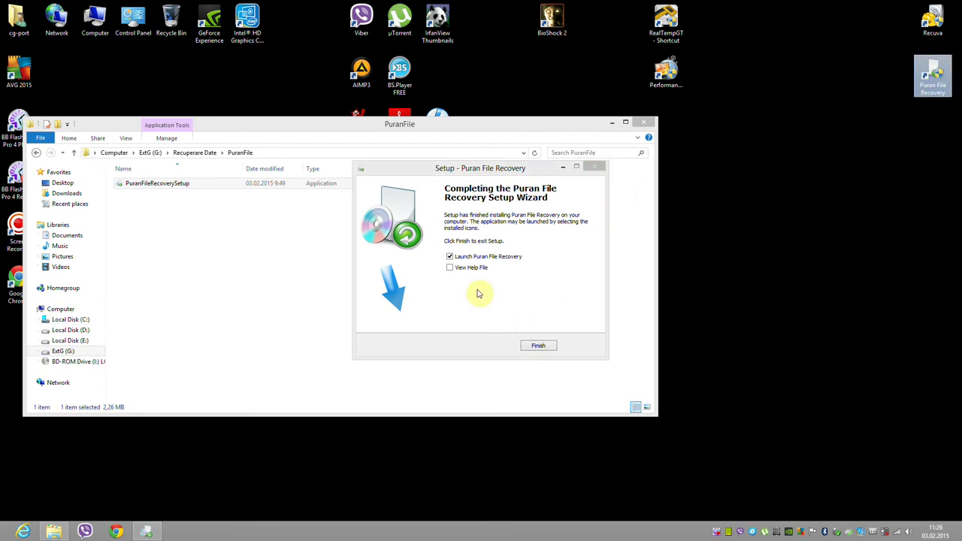
pyautogui.click(539, 345)
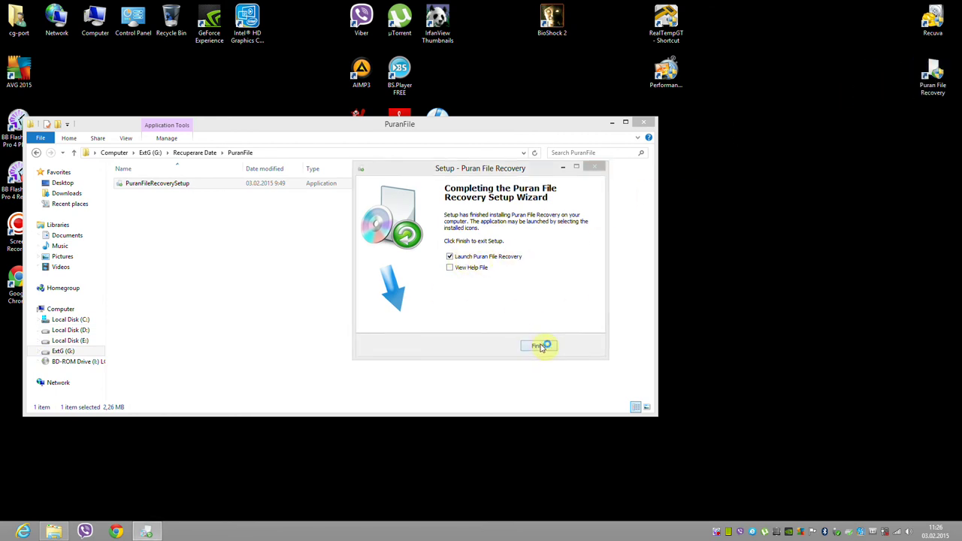
# - Check the Firefox folder in D:\Kits in File Explorer and permanently delete it
pyautogui.click(75, 330)
pyautogui.doubleClick(130, 194)
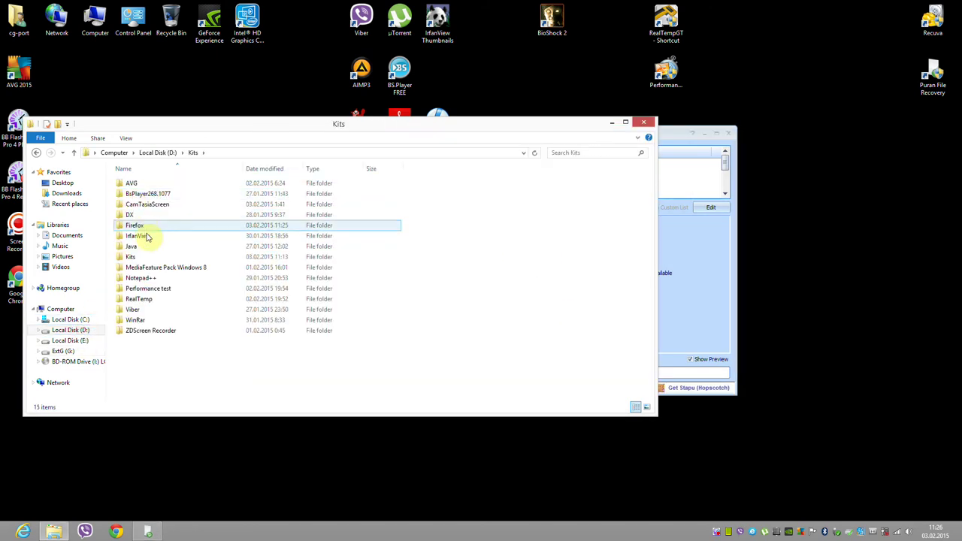
pyautogui.doubleClick(135, 226)
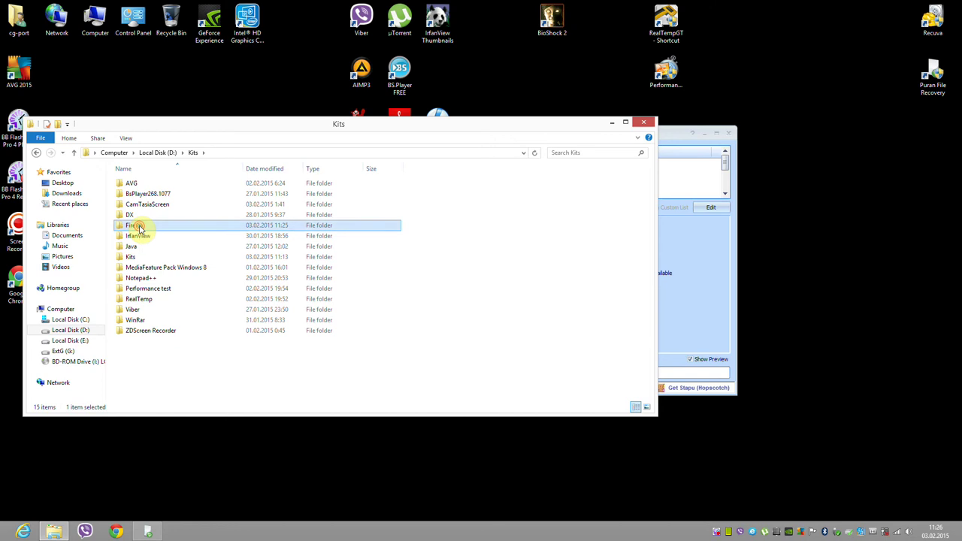
pyautogui.click(38, 153)
pyautogui.rightClick(143, 227)
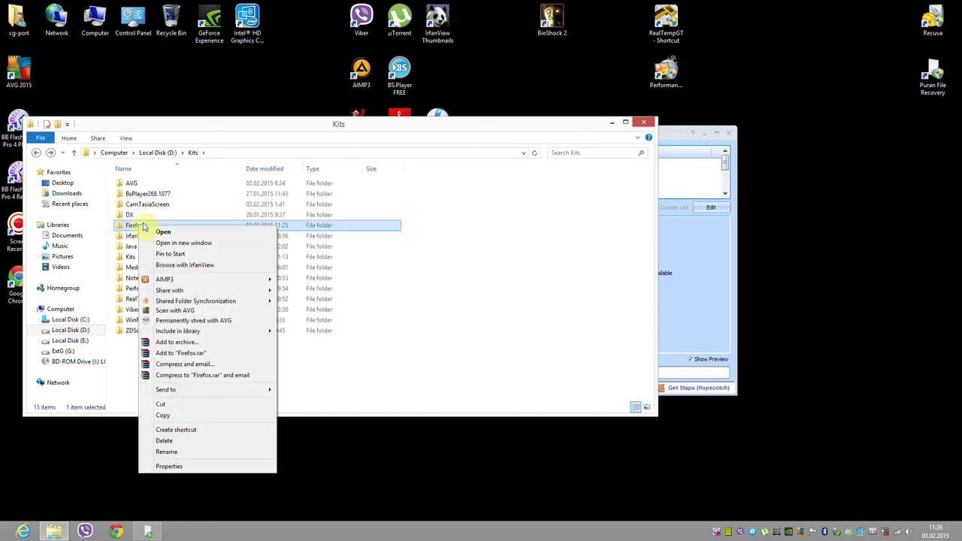
pyautogui.click(187, 441)
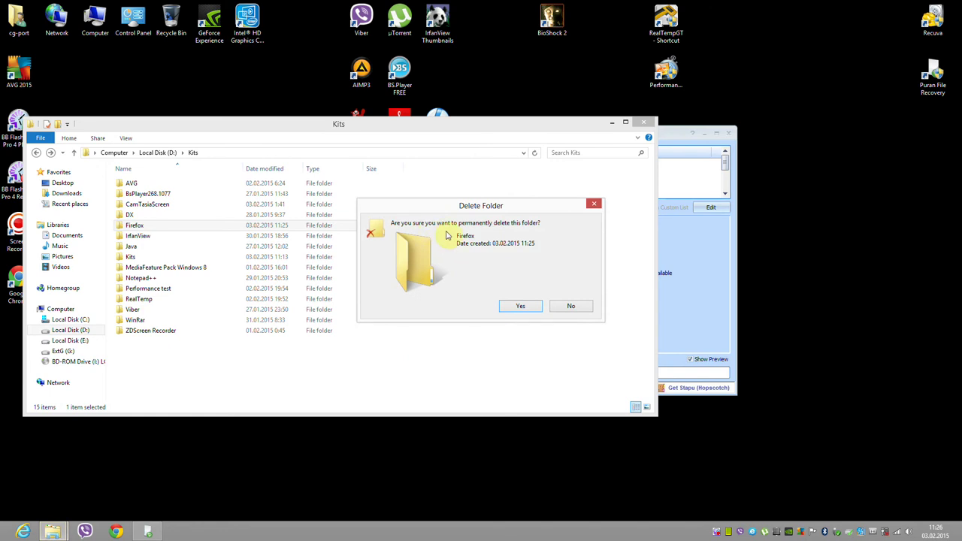
pyautogui.click(520, 307)
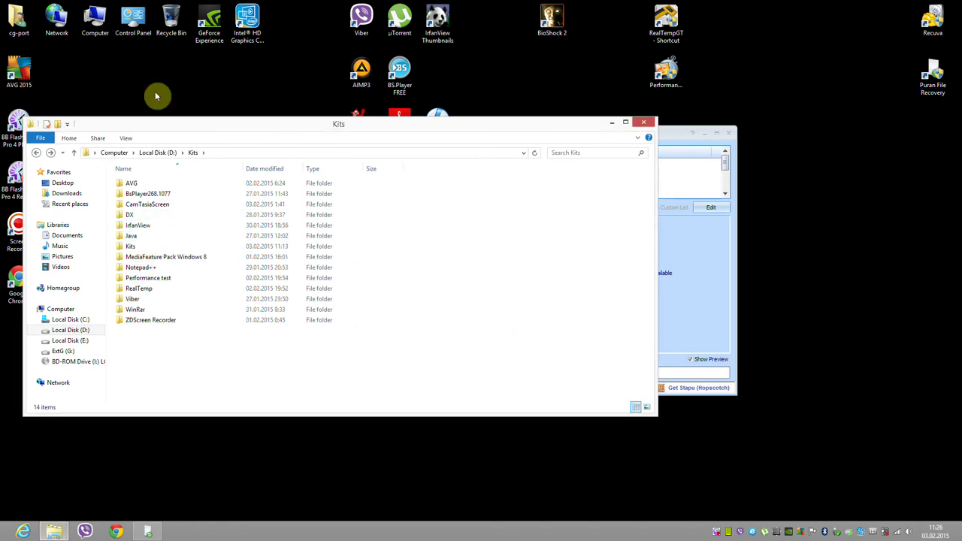
pyautogui.click(172, 24)
# - Switch to Puran File Recovery, scan drive D: for deleted files and dismiss the scan message
pyautogui.click(661, 137)
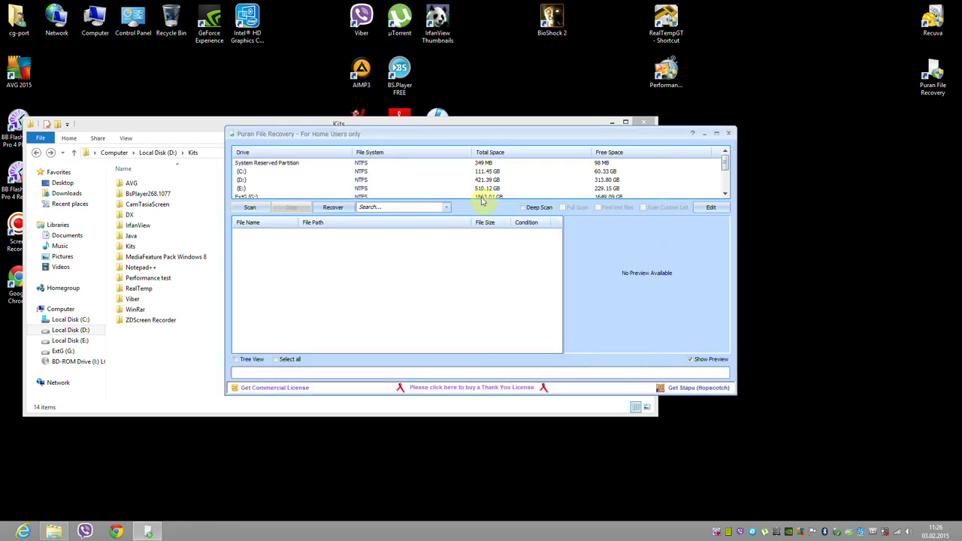
pyautogui.click(241, 181)
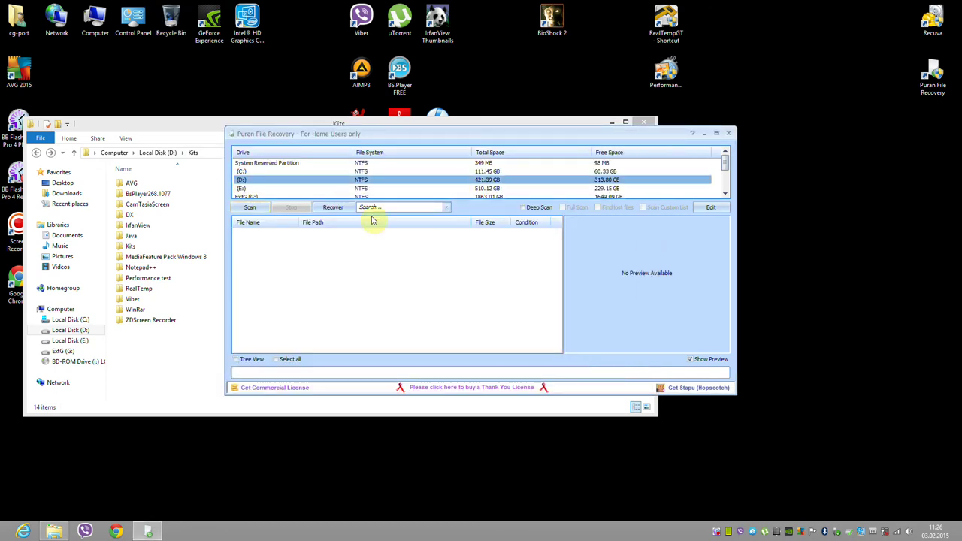
pyautogui.click(258, 209)
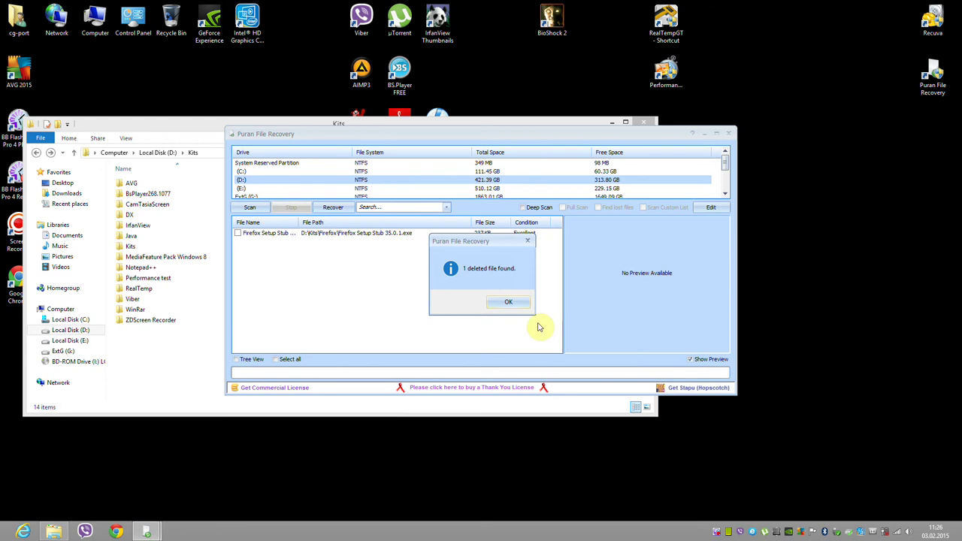
pyautogui.click(510, 302)
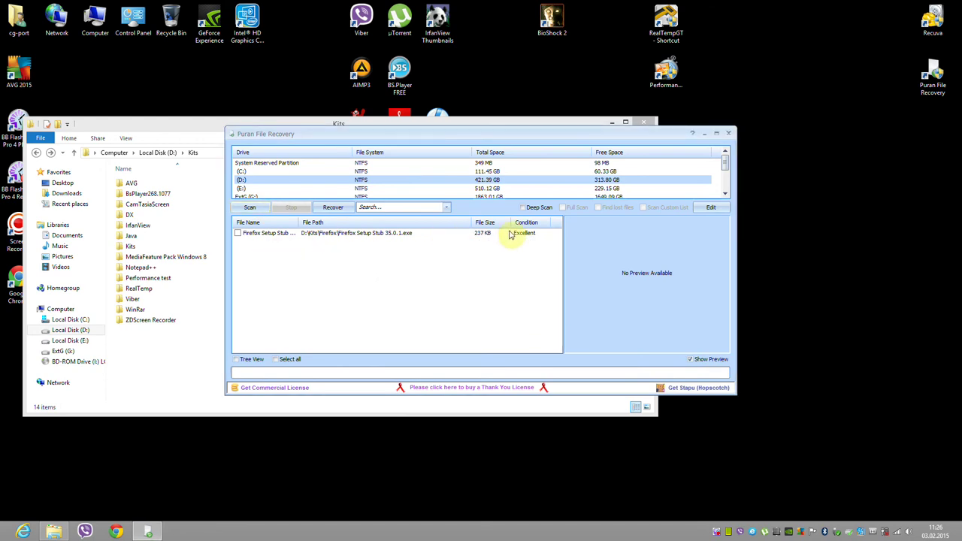
# - Recover the deleted Firefox Setup Stub 35.0.1.exe with Just Recover into the Recuperate folder on ExtG (G:)
pyautogui.click(237, 234)
pyautogui.click(331, 207)
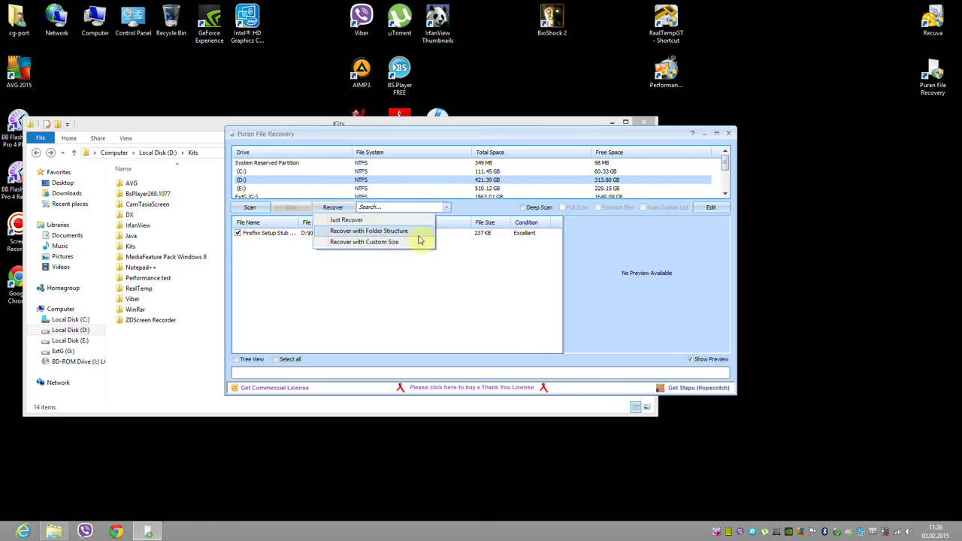
pyautogui.click(357, 221)
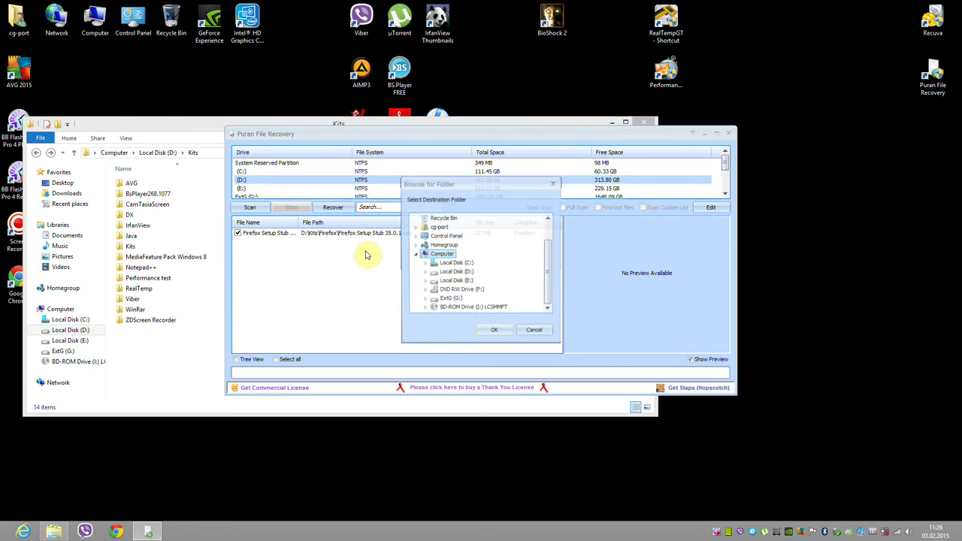
pyautogui.click(425, 300)
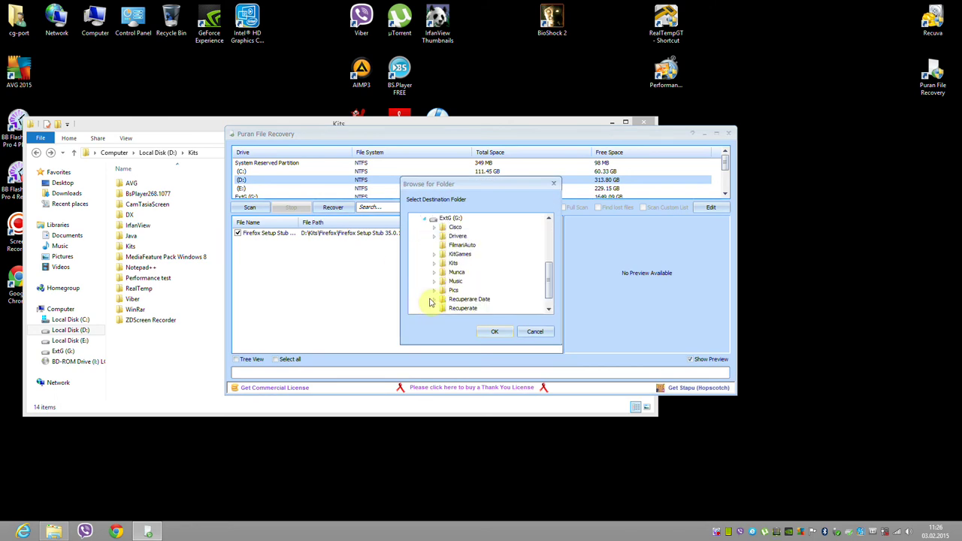
pyautogui.moveTo(546, 278); pyautogui.dragTo(549, 286)
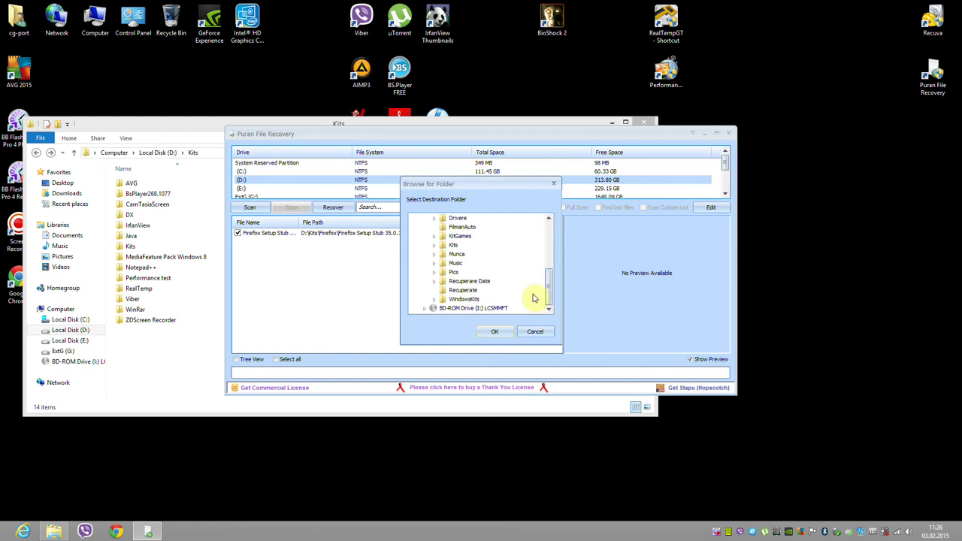
pyautogui.click(463, 290)
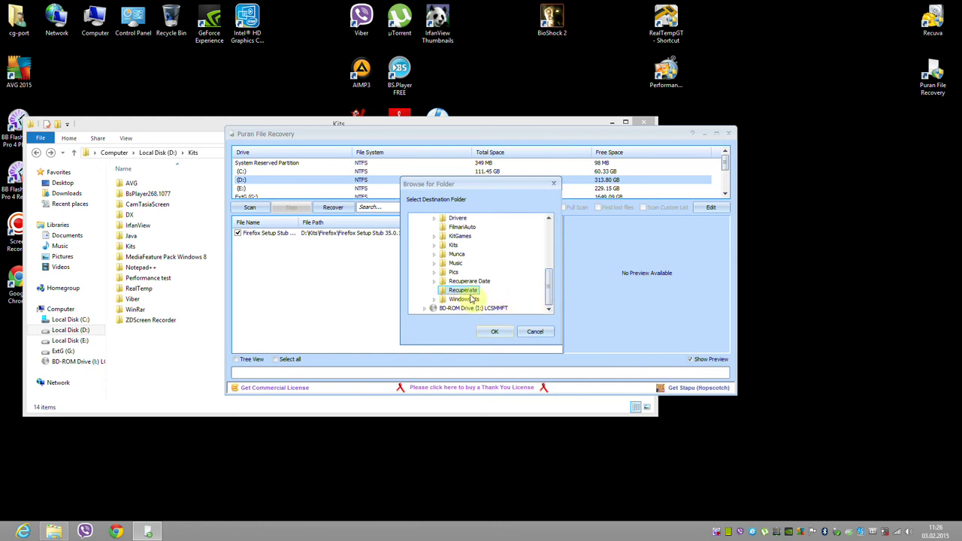
pyautogui.click(495, 331)
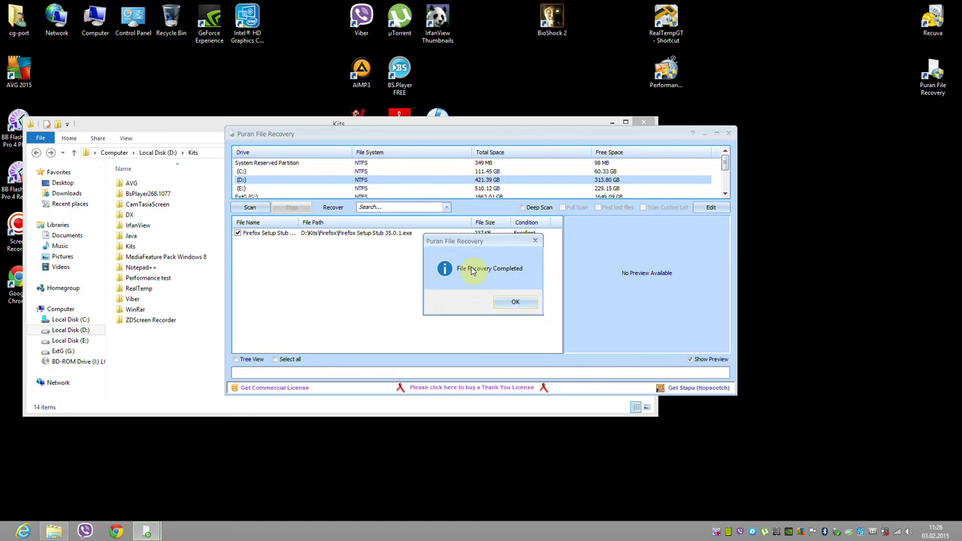
pyautogui.click(515, 304)
# - In File Explorer, open the Recuperate folder on ExtG (G:) and put Firefox Setup Stub 35.0.1 on the clipboard
pyautogui.click(63, 352)
pyautogui.click(141, 280)
pyautogui.doubleClick(141, 280)
pyautogui.click(151, 185)
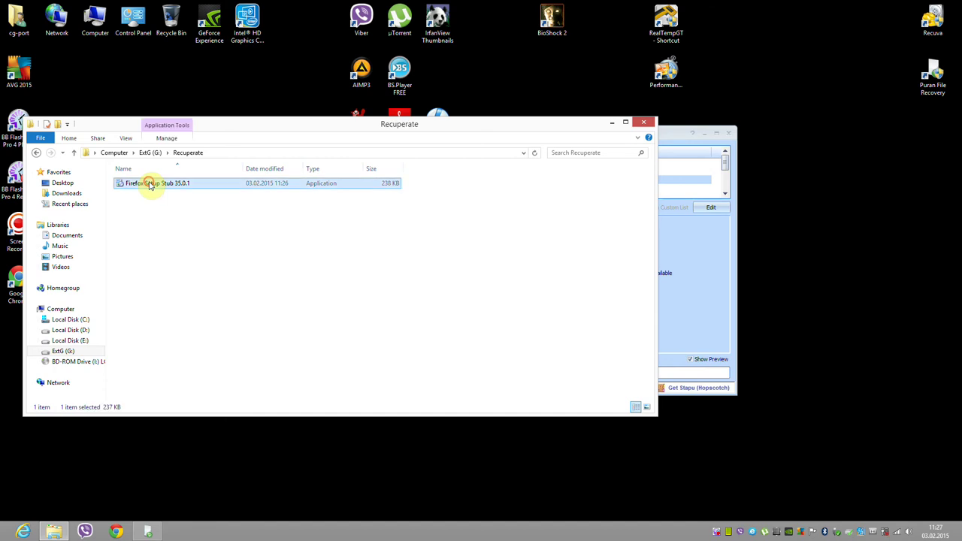
pyautogui.rightClick(151, 185)
pyautogui.click(196, 395)
# - Create a new folder named Firefox in D:\Kits
pyautogui.click(69, 330)
pyautogui.doubleClick(130, 197)
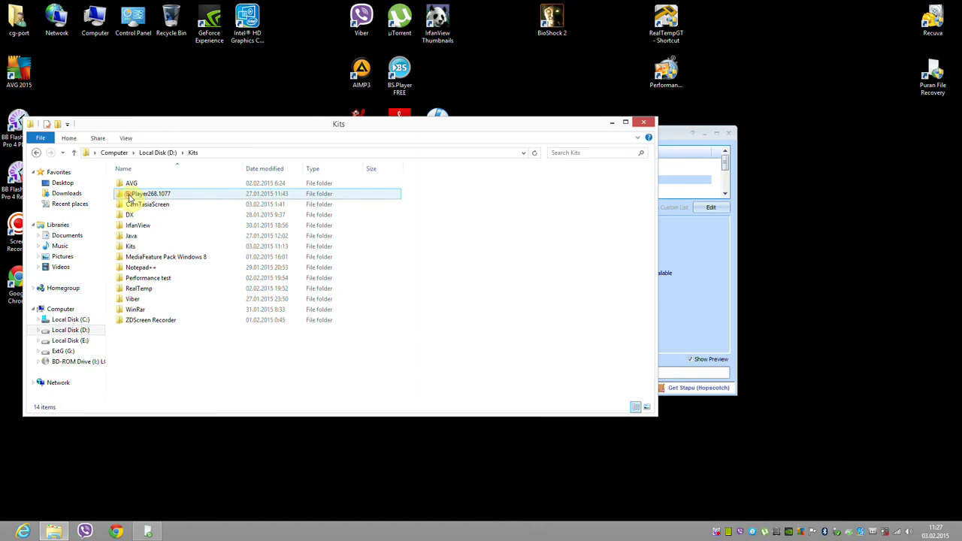
pyautogui.rightClick(149, 355)
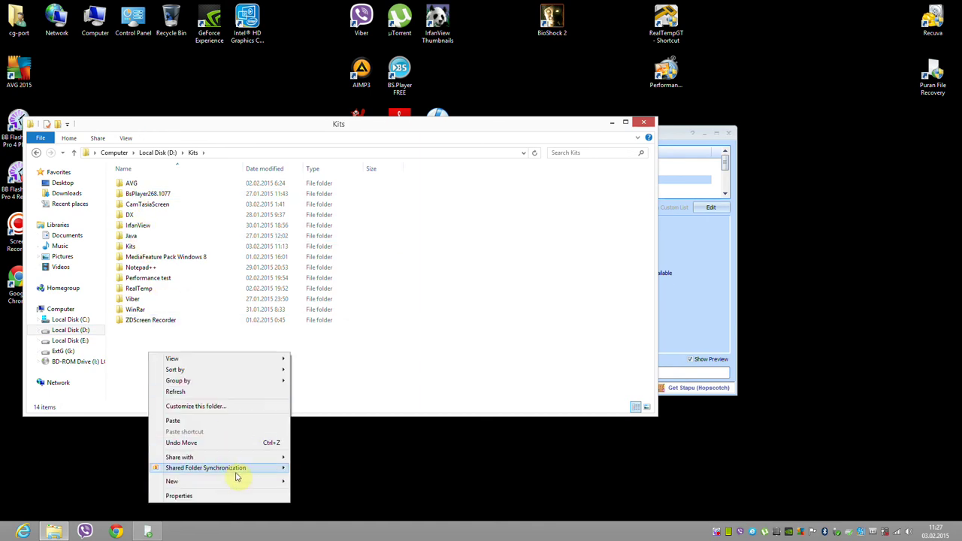
pyautogui.moveTo(279, 481)
pyautogui.click(327, 346)
pyautogui.write('Firefox')
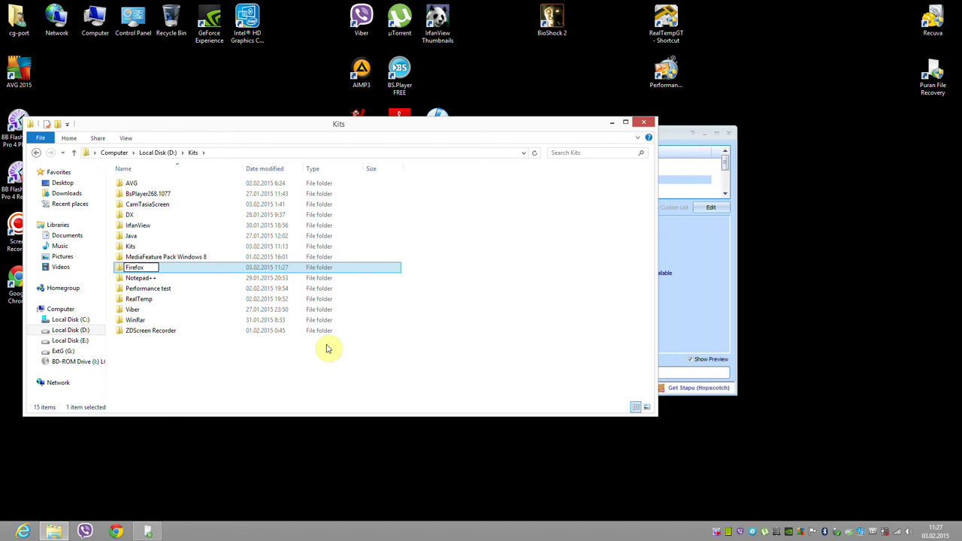
pyautogui.click(233, 366)
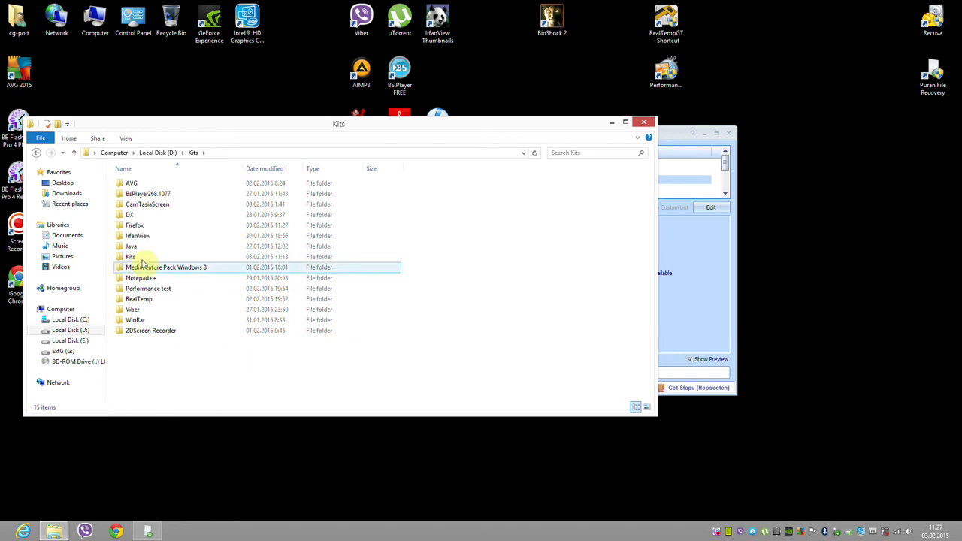
# - Paste the recovered installer into D:\Kits\Firefox and close Puran File Recovery
pyautogui.doubleClick(142, 226)
pyautogui.rightClick(145, 234)
pyautogui.click(172, 301)
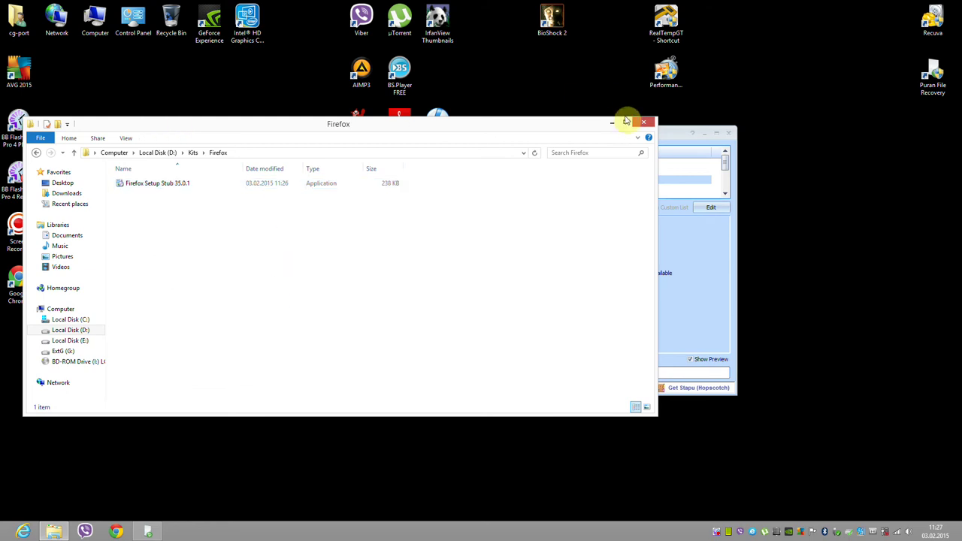
pyautogui.click(670, 129)
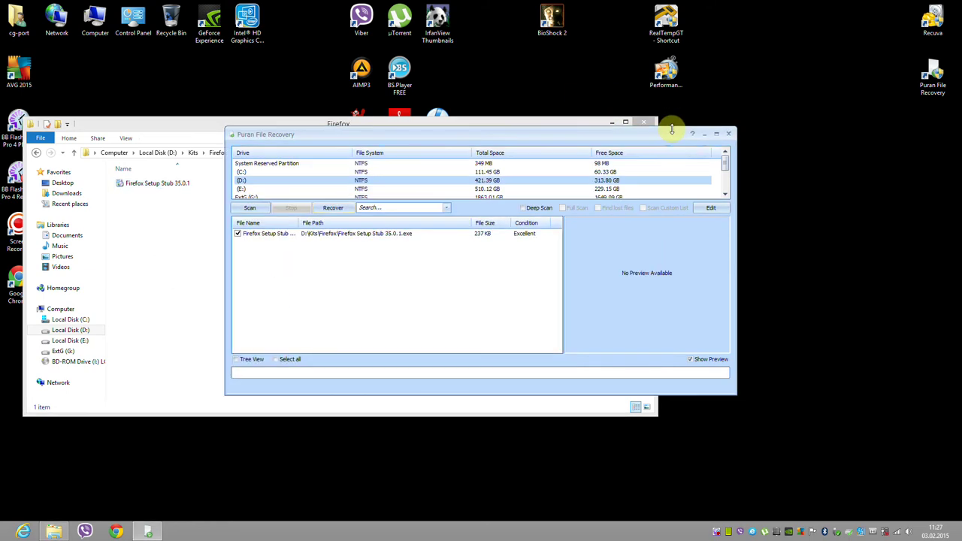
pyautogui.click(728, 133)
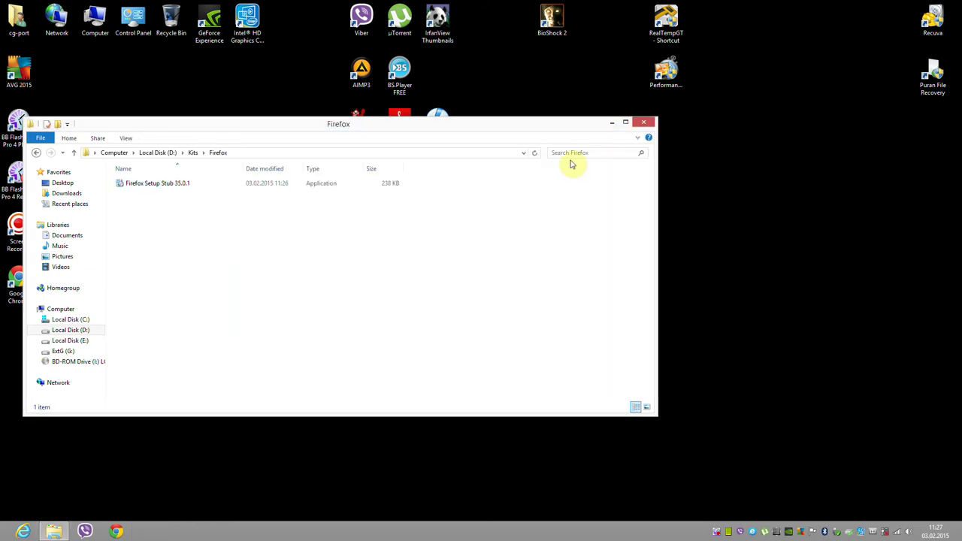
# - Launch the PandoraRecovery installer from the Recuperare Date\PandoraRecovery folder on ExtG (G:)
pyautogui.click(71, 341)
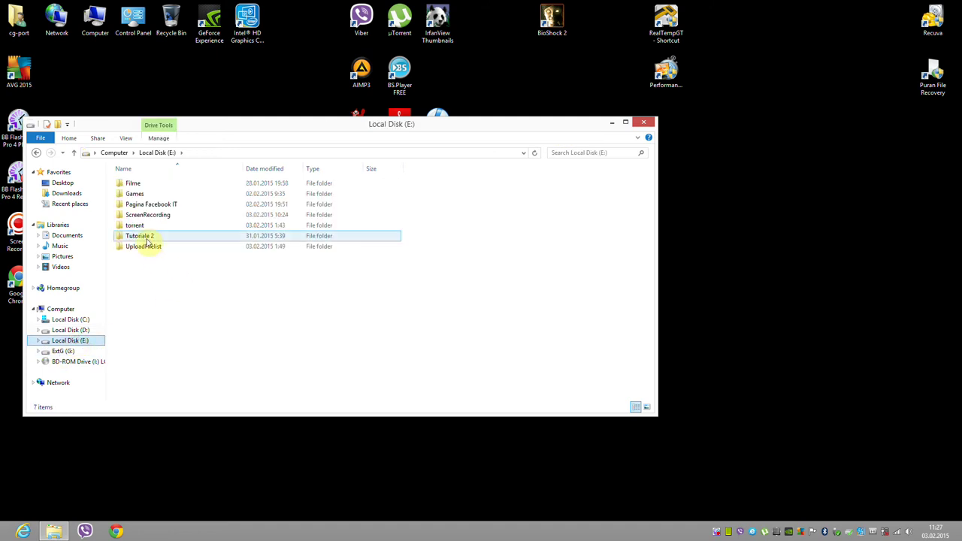
pyautogui.click(69, 351)
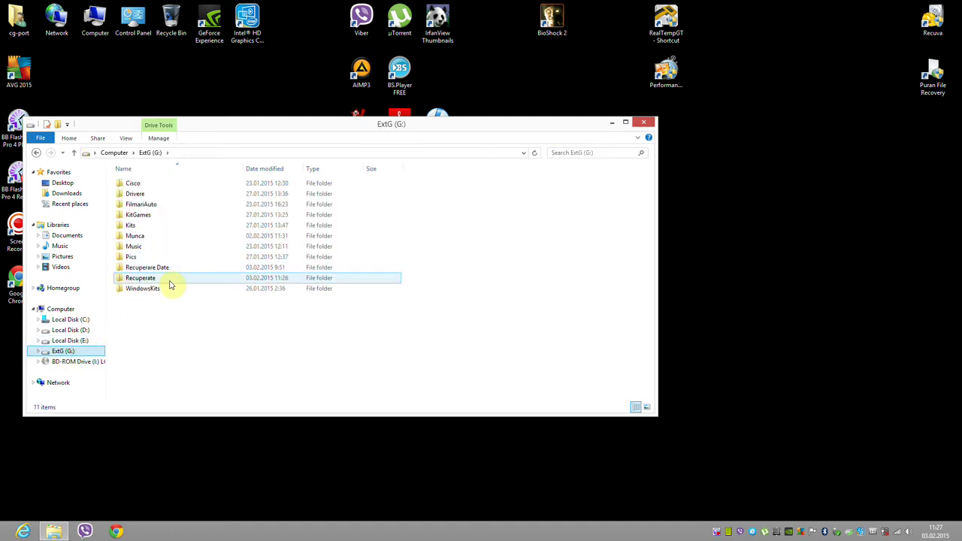
pyautogui.doubleClick(157, 268)
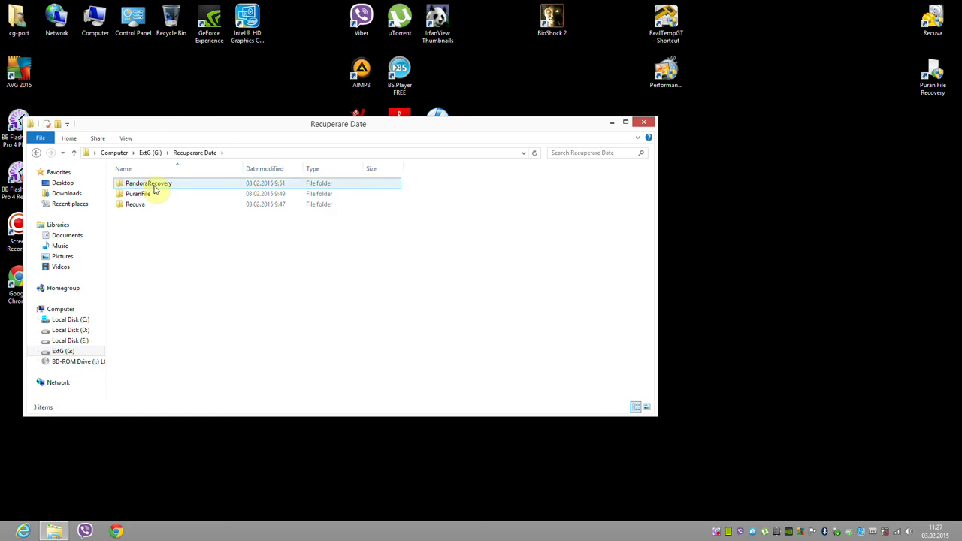
pyautogui.doubleClick(157, 186)
pyautogui.click(155, 185)
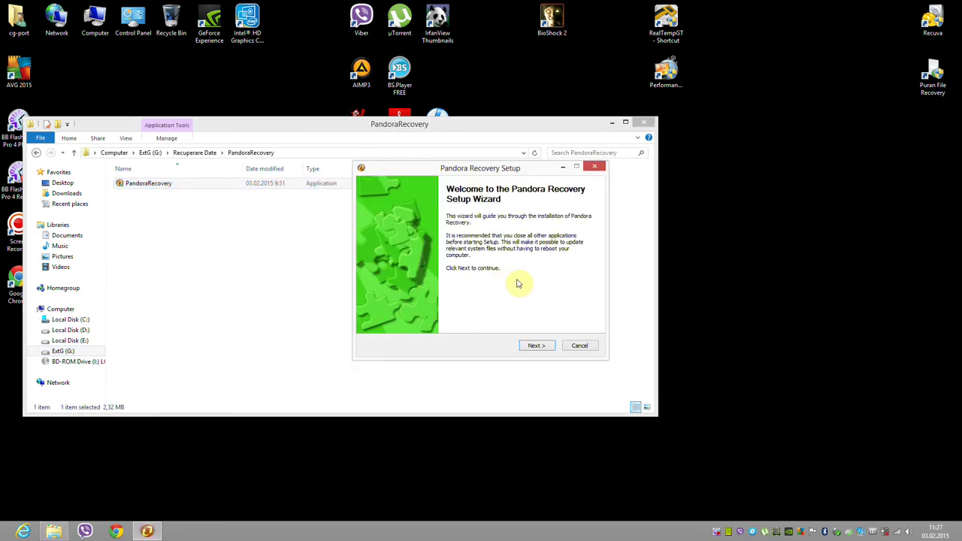
# - Accept the license and install Pandora Recovery into C:\Program Files (x86)\Pandora Recovery
pyautogui.click(546, 345)
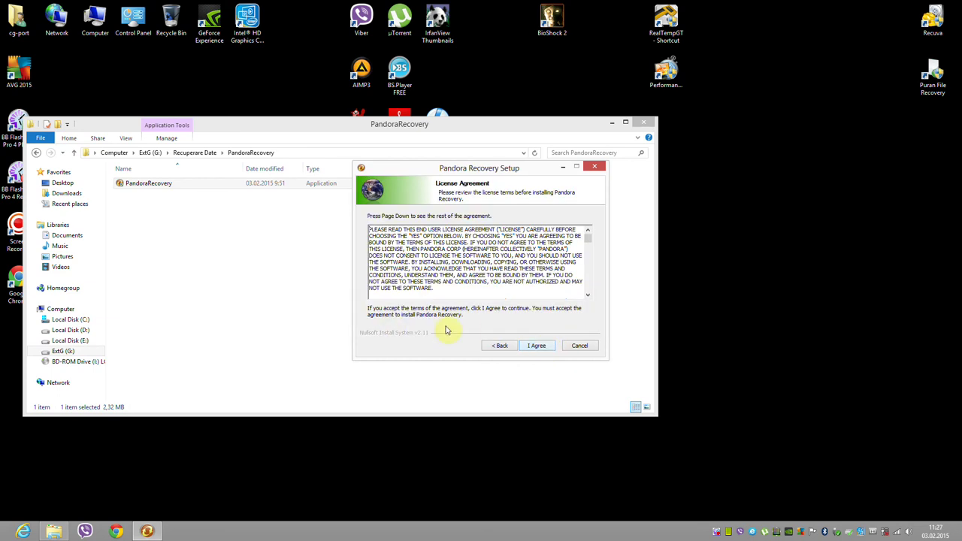
pyautogui.click(536, 345)
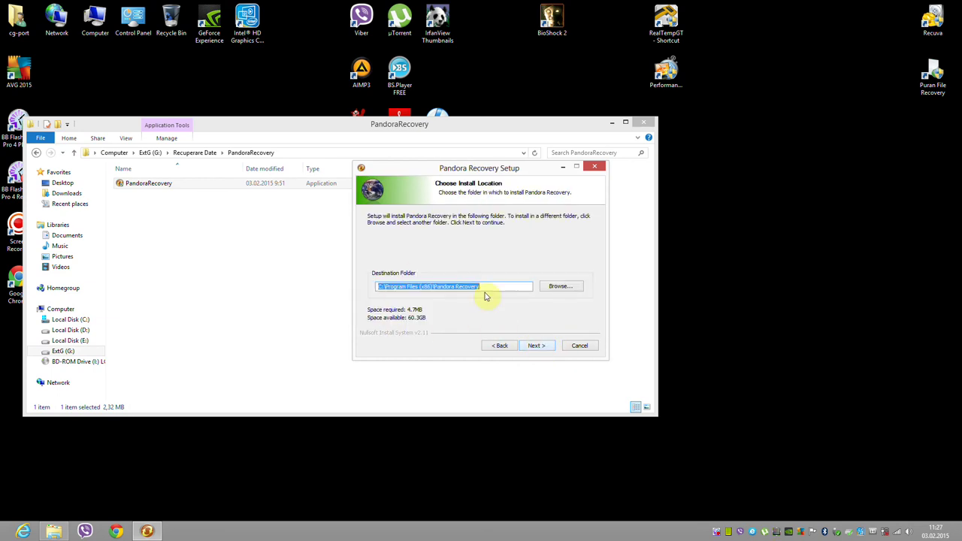
pyautogui.click(537, 346)
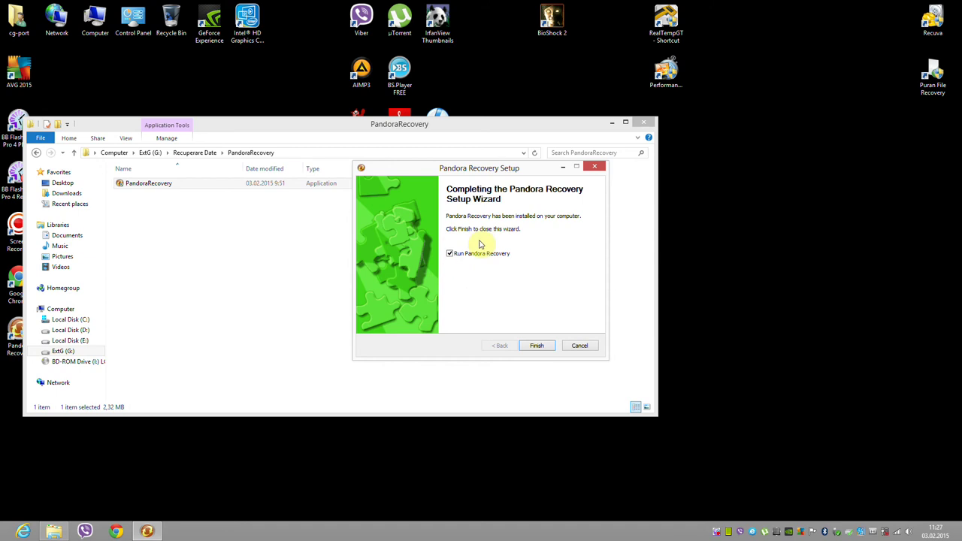
# - Move the Pandora Recovery shortcut below Puran File Recovery's and finish setup with the program set to run
pyautogui.moveTo(9, 336); pyautogui.dragTo(926, 111)
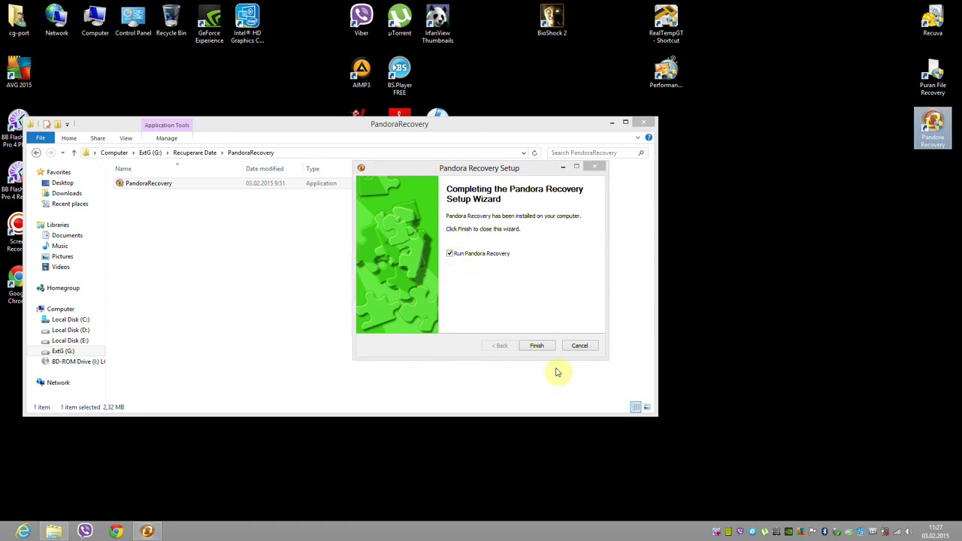
pyautogui.click(539, 347)
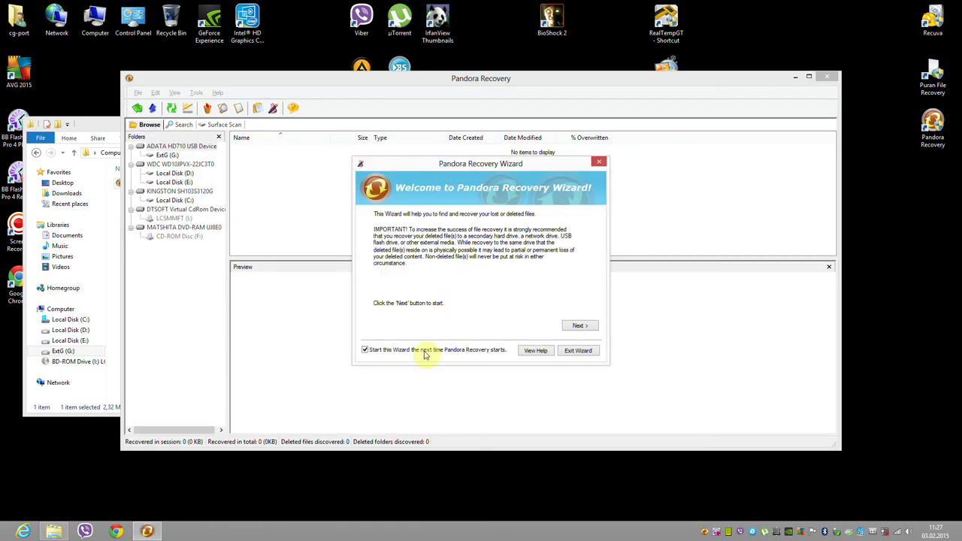
# - Stop the Pandora Recovery Wizard from starting next time, then exit it and dismiss the starting tip
pyautogui.click(366, 350)
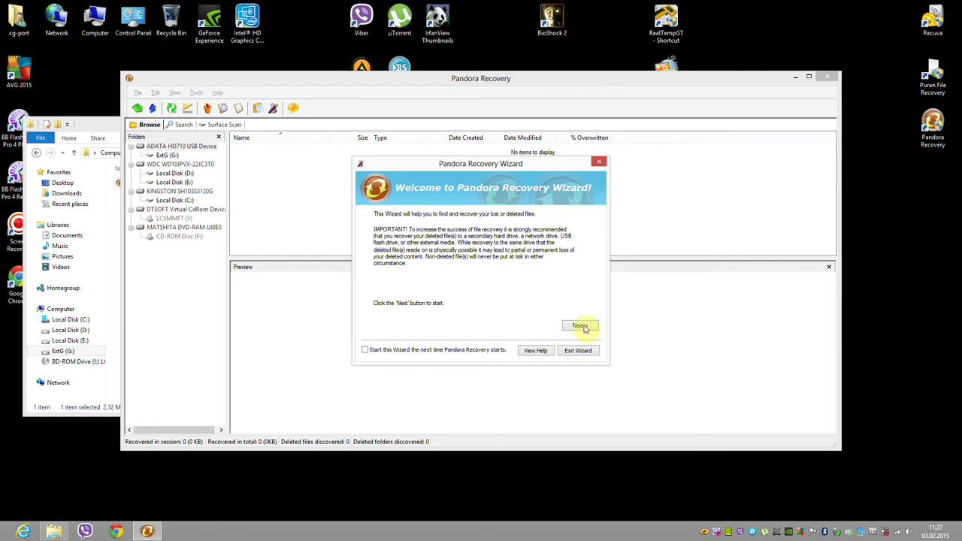
pyautogui.click(579, 351)
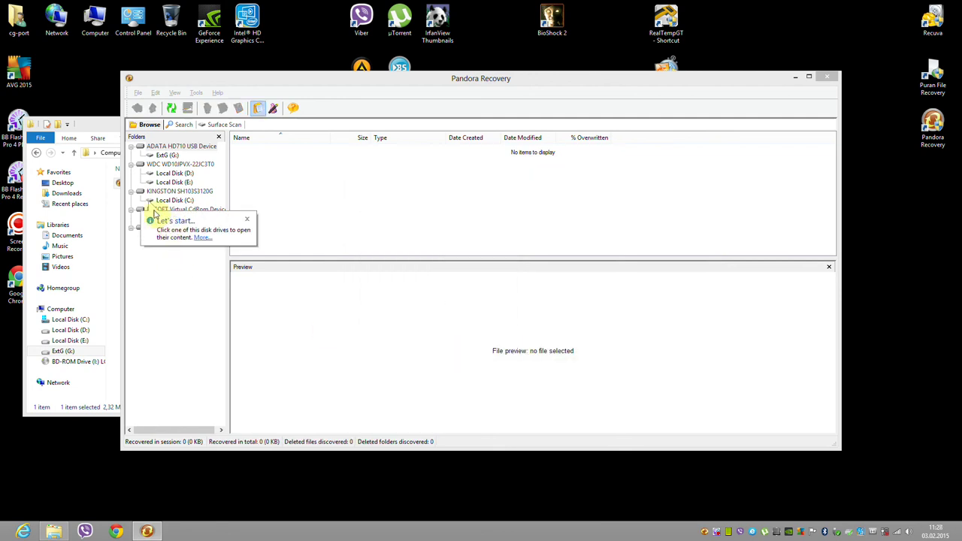
pyautogui.click(246, 221)
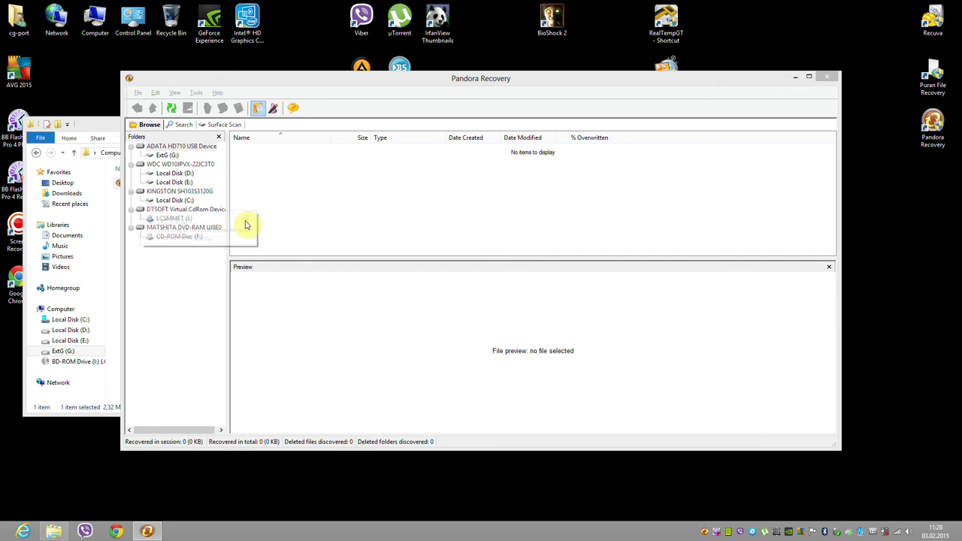
# - Permanently delete the Firefox folder from D:\Kits in File Explorer
pyautogui.click(64, 330)
pyautogui.doubleClick(139, 194)
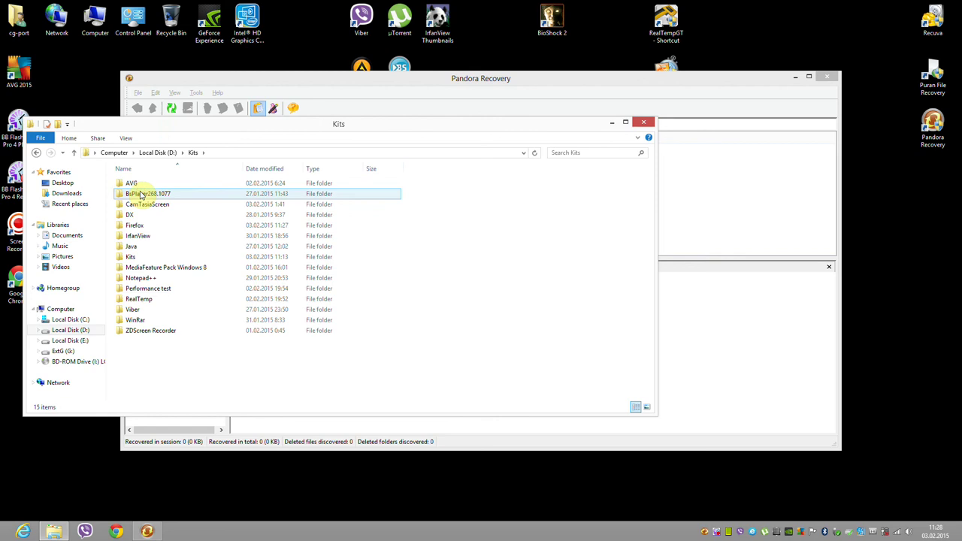
pyautogui.click(146, 227)
pyautogui.rightClick(146, 226)
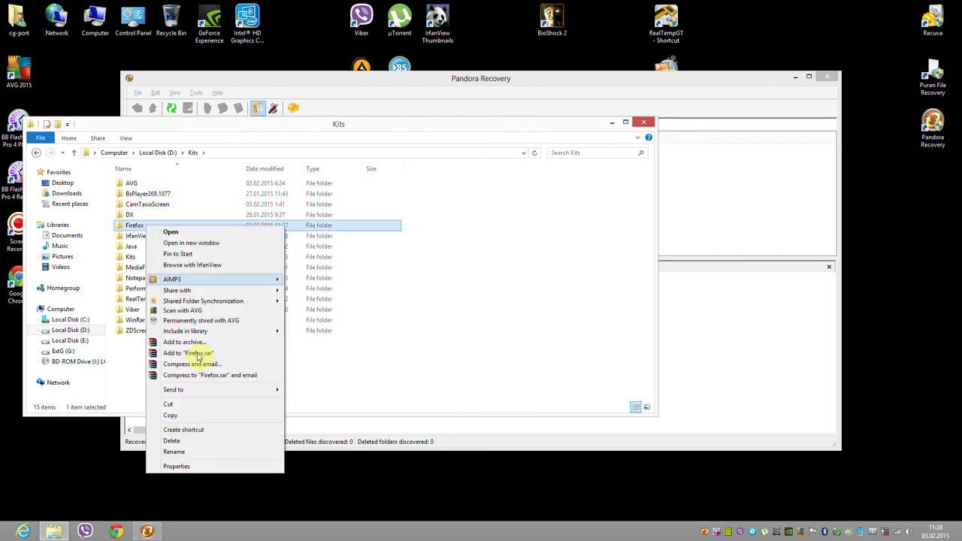
pyautogui.click(200, 441)
pyautogui.click(518, 307)
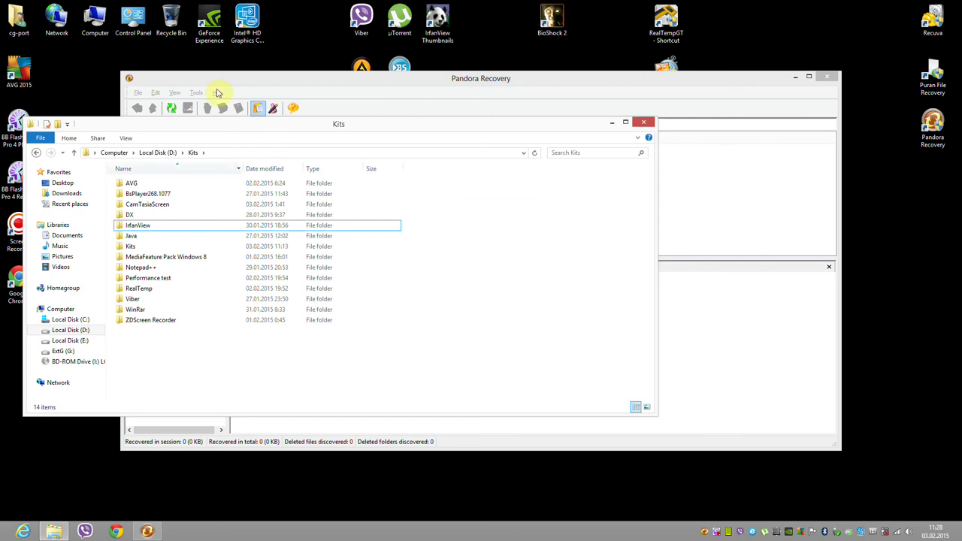
# - In Pandora Recovery, locate the deleted Firefox folder in Kits on Local Disk (D:) and start recovering it
pyautogui.click(322, 85)
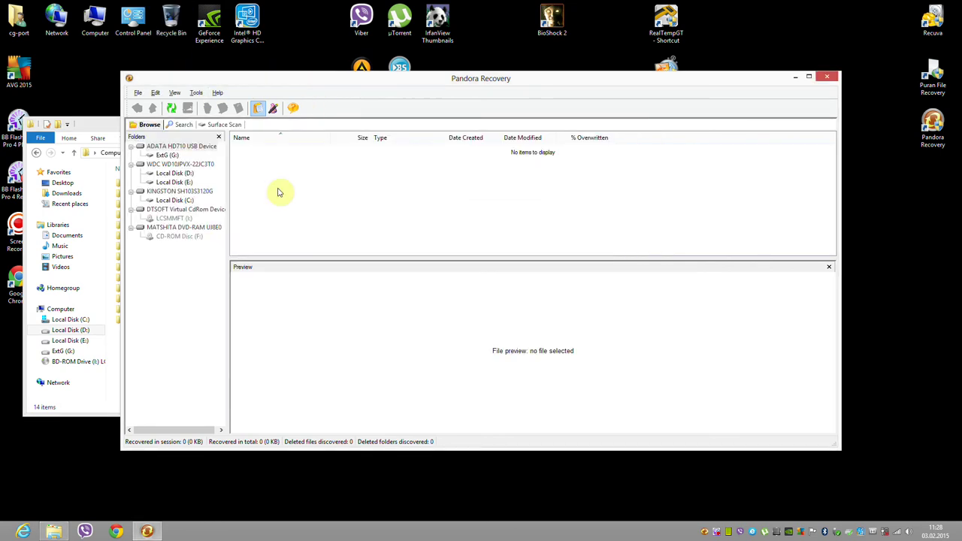
pyautogui.click(175, 174)
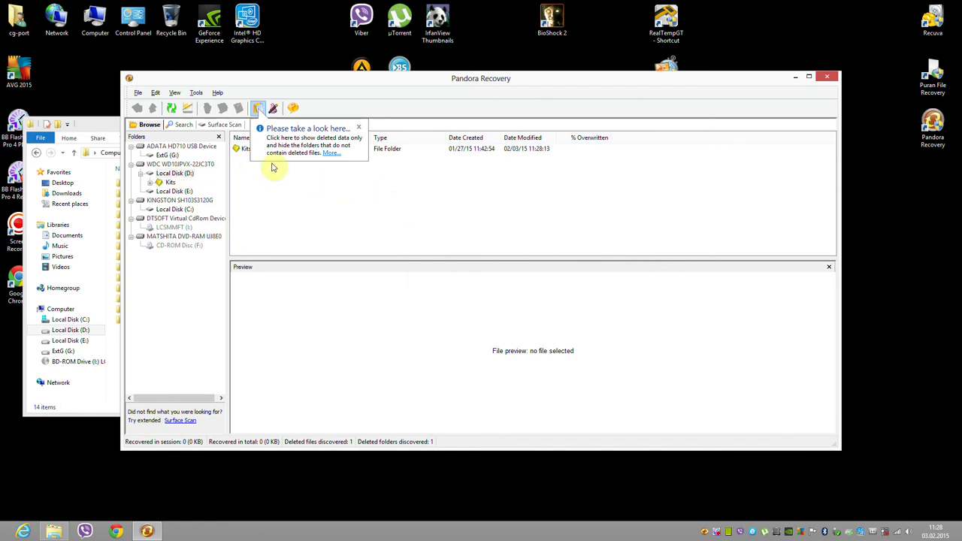
pyautogui.click(170, 183)
pyautogui.click(254, 150)
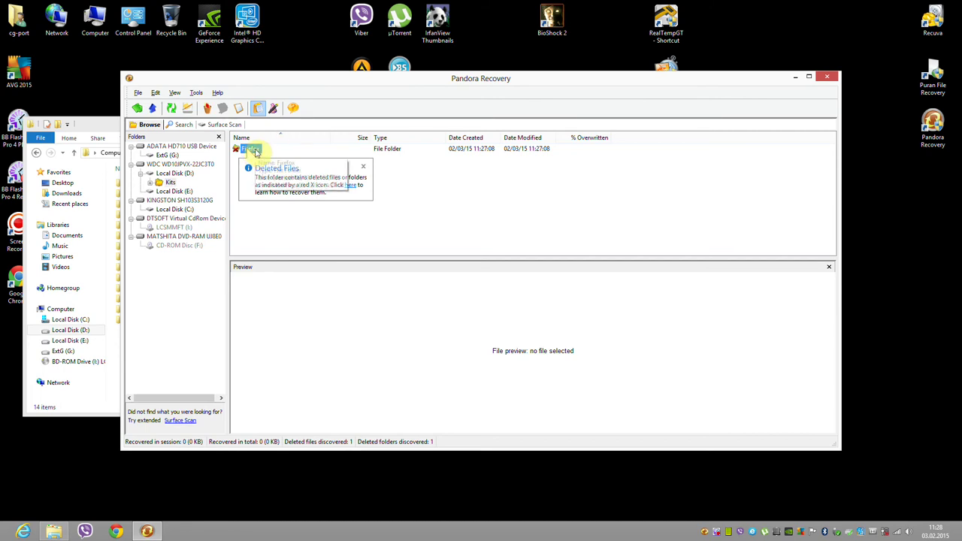
pyautogui.rightClick(256, 151)
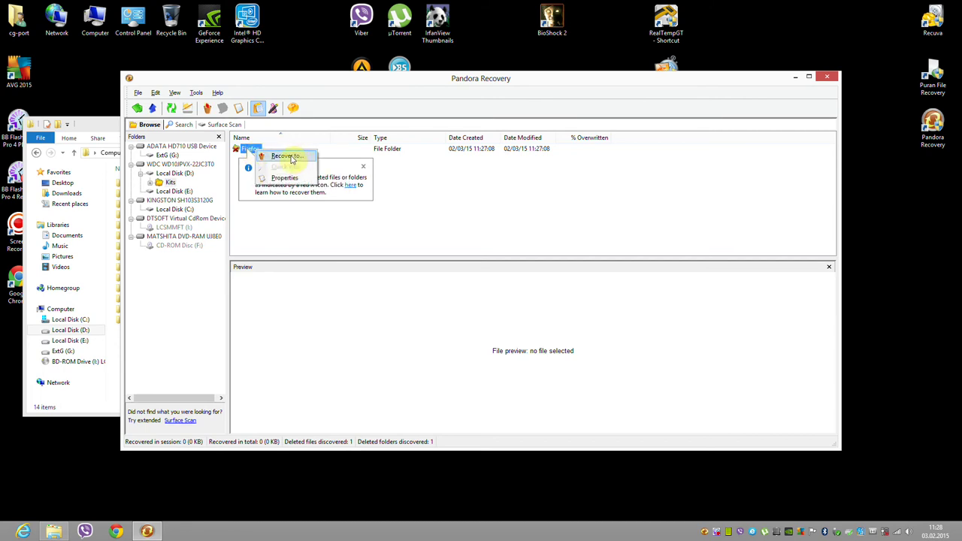
pyautogui.click(294, 161)
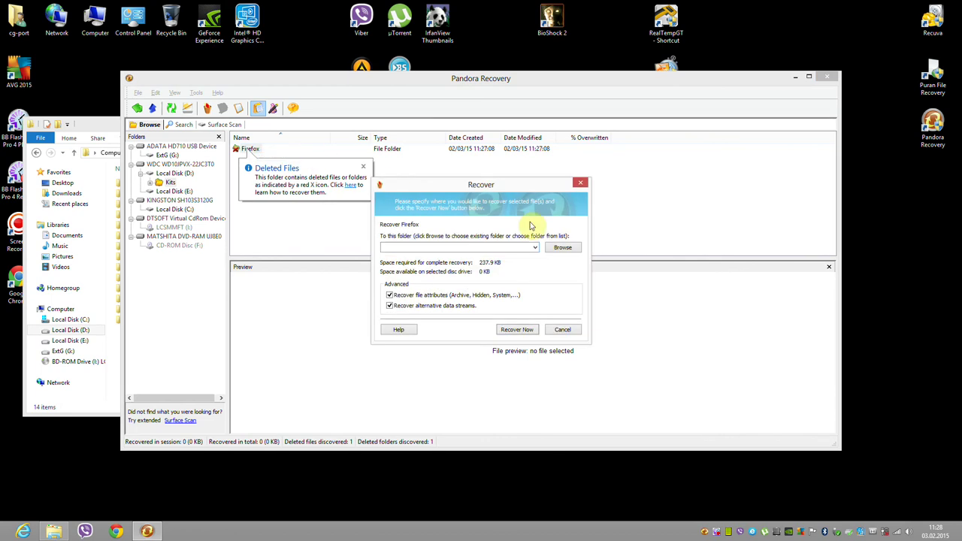
# - Choose the Recuperate folder on ExtG (G:) as the recovery destination
pyautogui.click(563, 249)
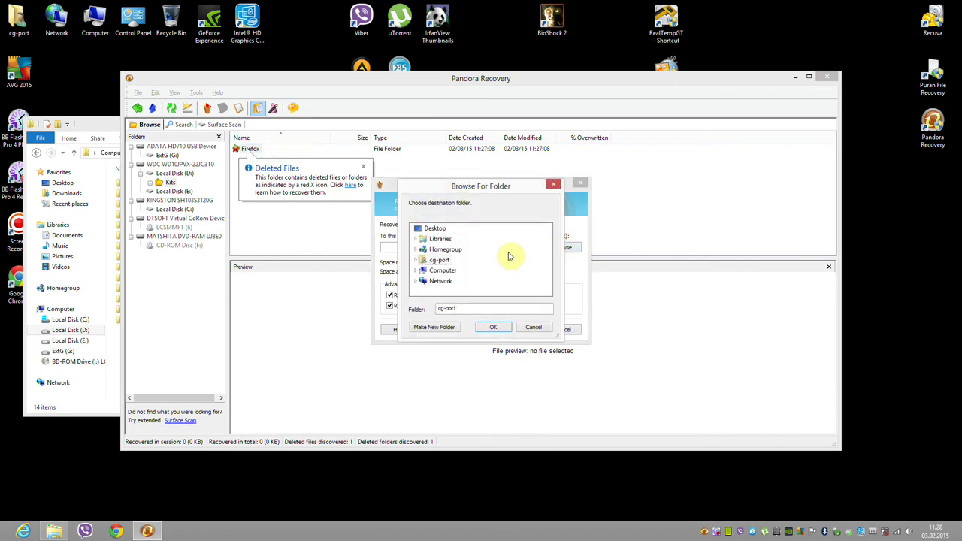
pyautogui.click(420, 275)
pyautogui.doubleClick(425, 280)
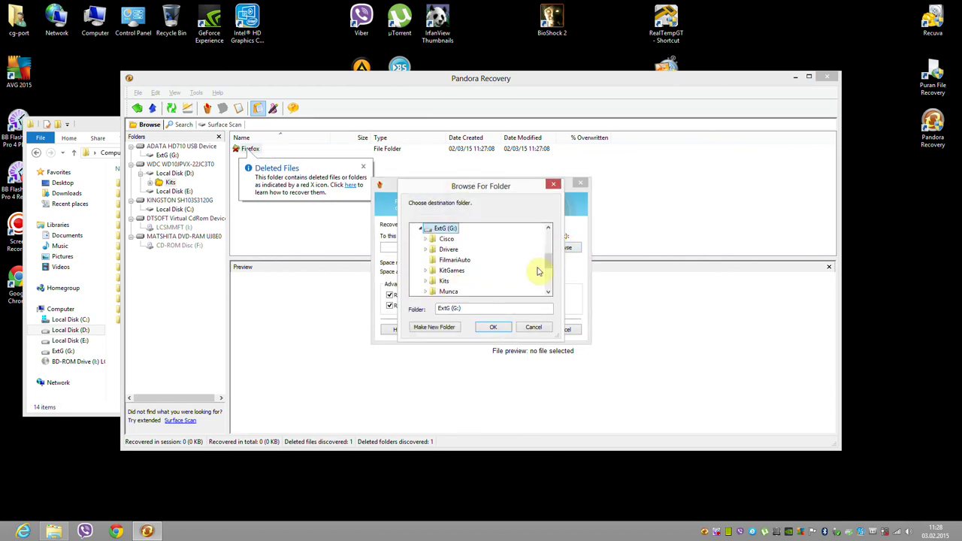
pyautogui.click(422, 228)
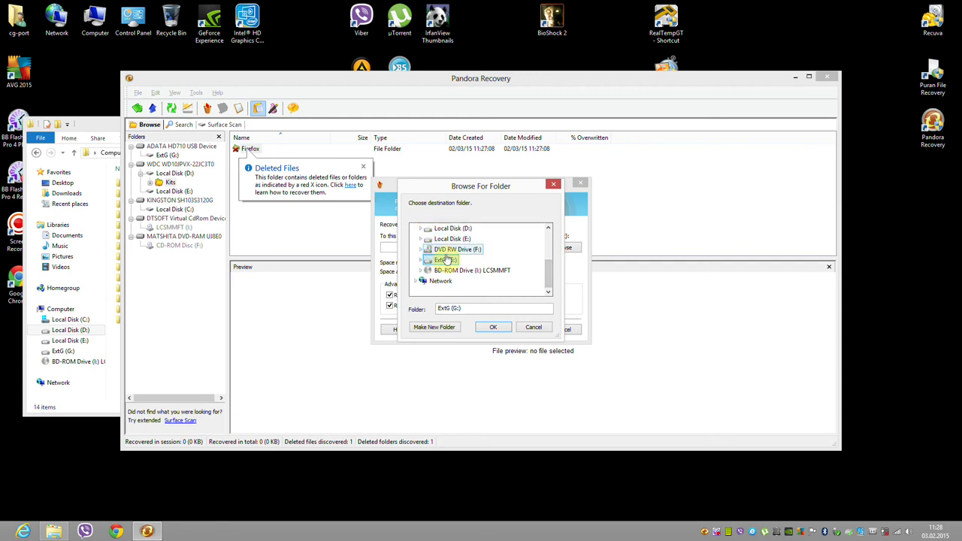
pyautogui.doubleClick(453, 240)
pyautogui.click(421, 228)
pyautogui.doubleClick(444, 260)
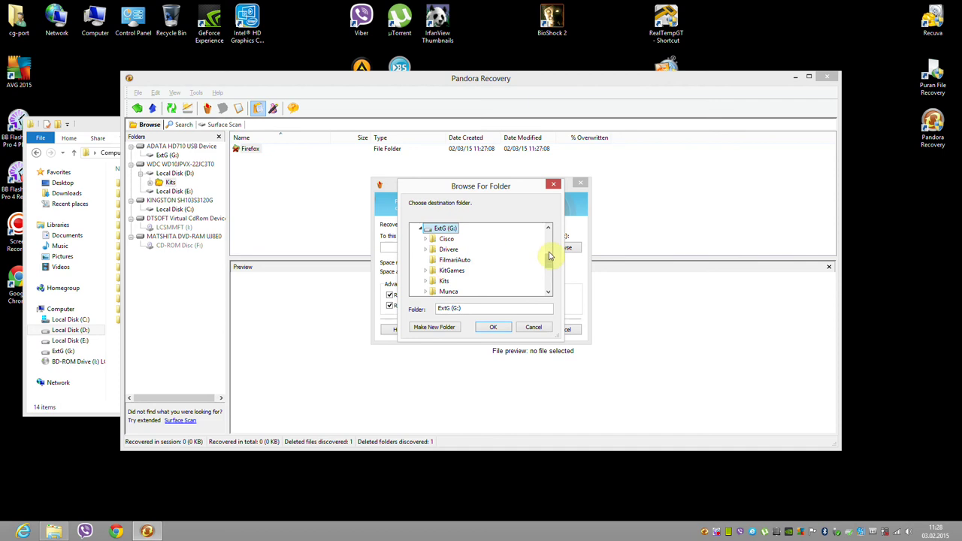
pyautogui.scroll(-2, 550, 264)
pyautogui.click(456, 271)
pyautogui.click(492, 327)
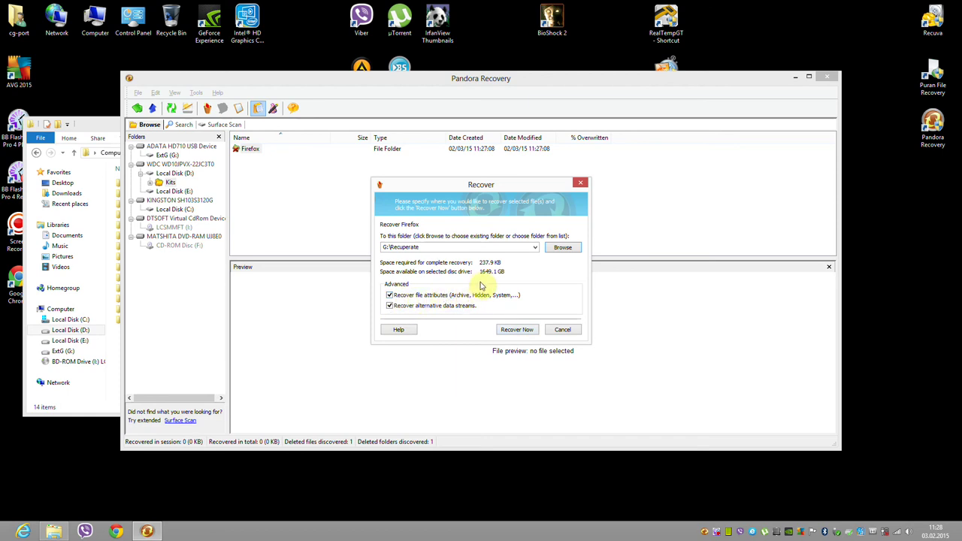
# - Run the recovery with the recovered files shown in Explorer, and check the contents of the recovered Firefox folder
pyautogui.click(519, 330)
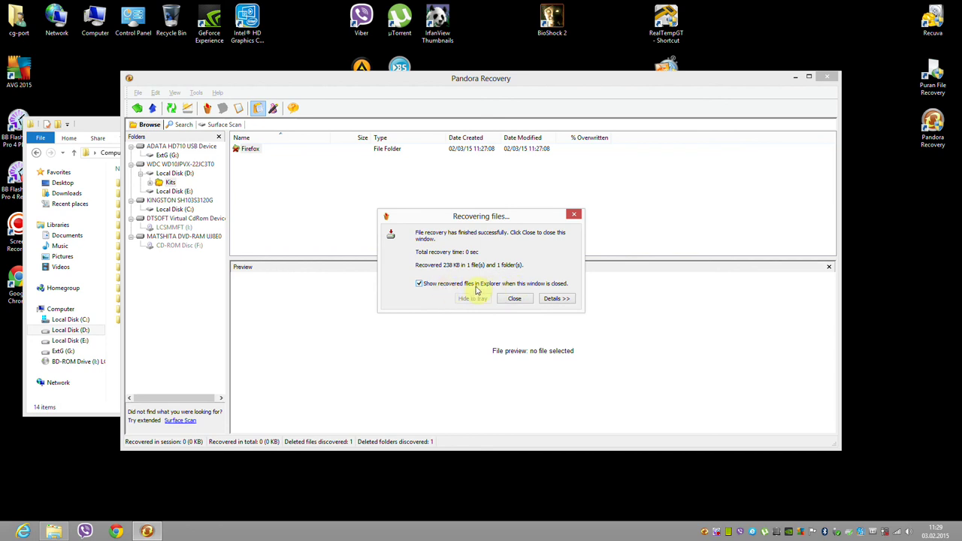
pyautogui.click(515, 300)
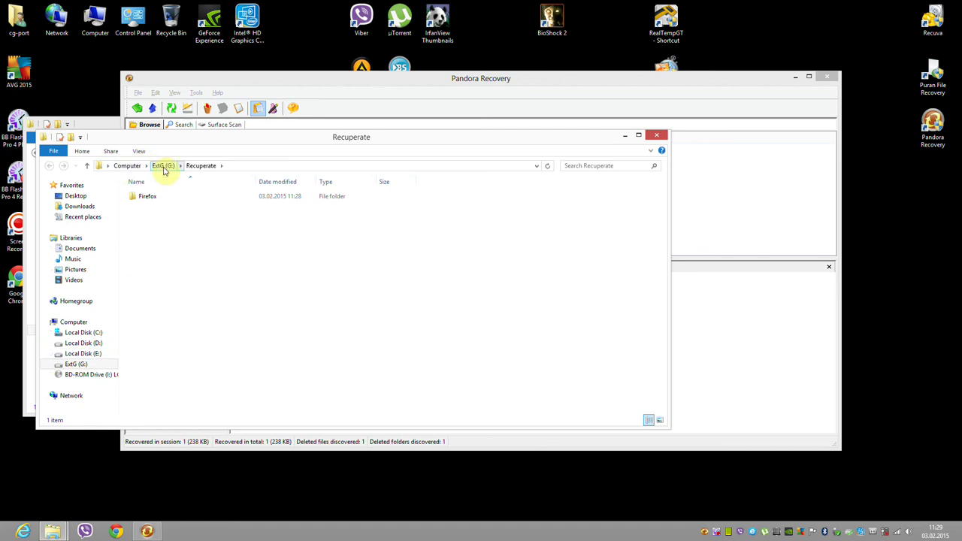
pyautogui.doubleClick(143, 198)
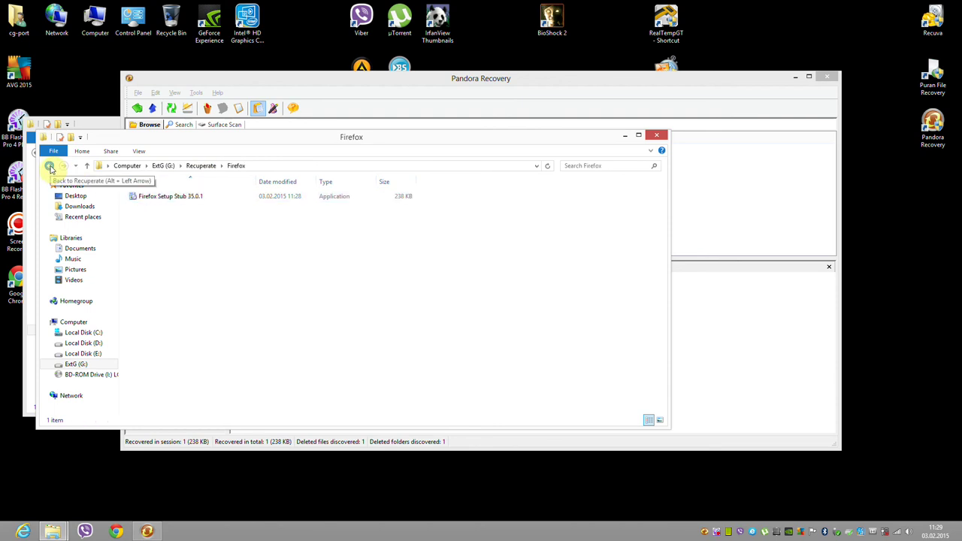
pyautogui.click(50, 167)
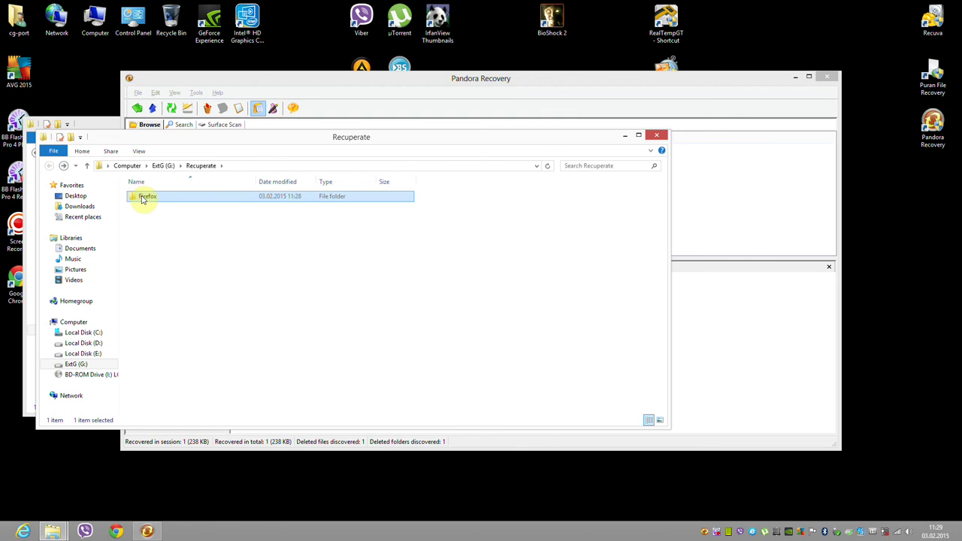
pyautogui.doubleClick(143, 198)
pyautogui.click(50, 166)
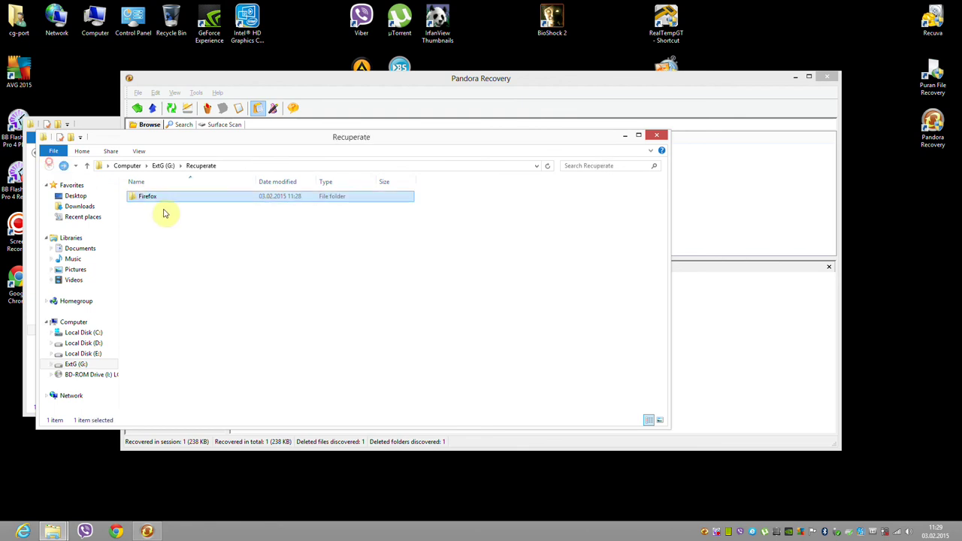
# - Move the recovered Firefox folder from G:\Recuperate back into D:\Kits
pyautogui.rightClick(158, 198)
pyautogui.click(198, 372)
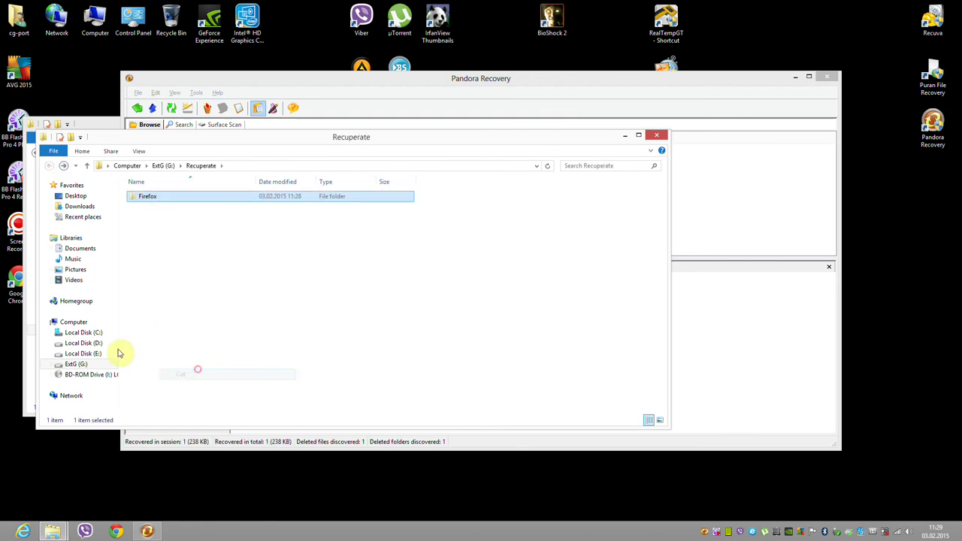
pyautogui.click(88, 345)
pyautogui.doubleClick(143, 207)
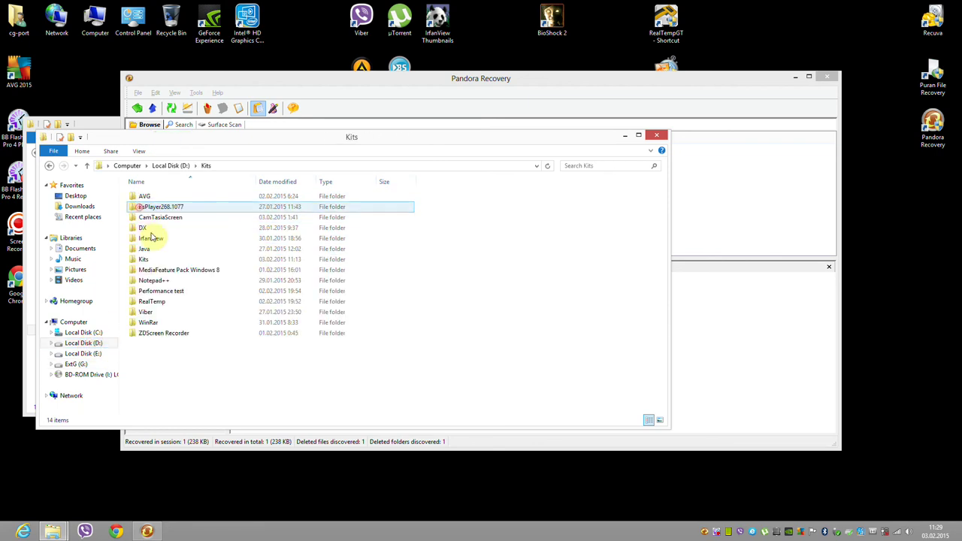
pyautogui.rightClick(183, 363)
pyautogui.click(221, 426)
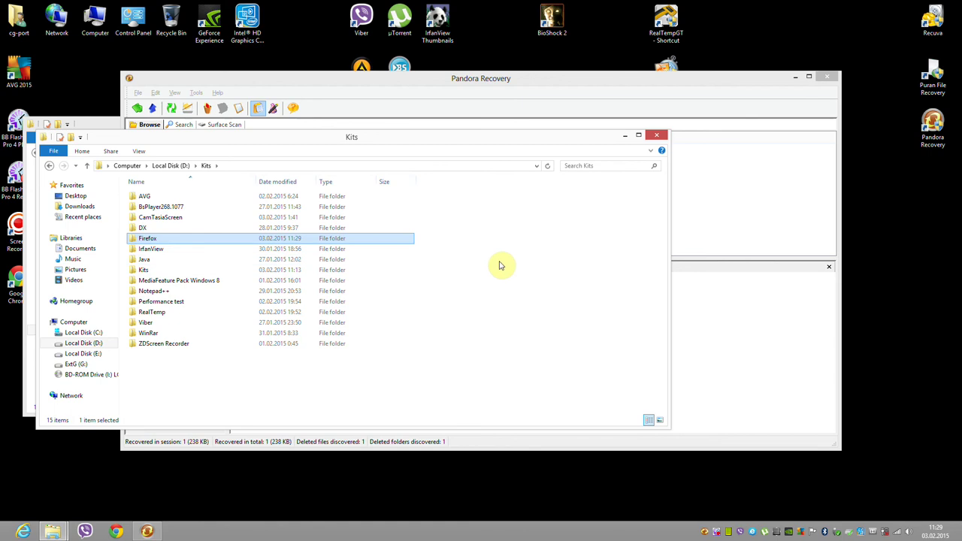
# - Close Pandora Recovery, its donation web page and both Kits folder windows
pyautogui.click(658, 136)
pyautogui.hotkey('alt', 'F4')
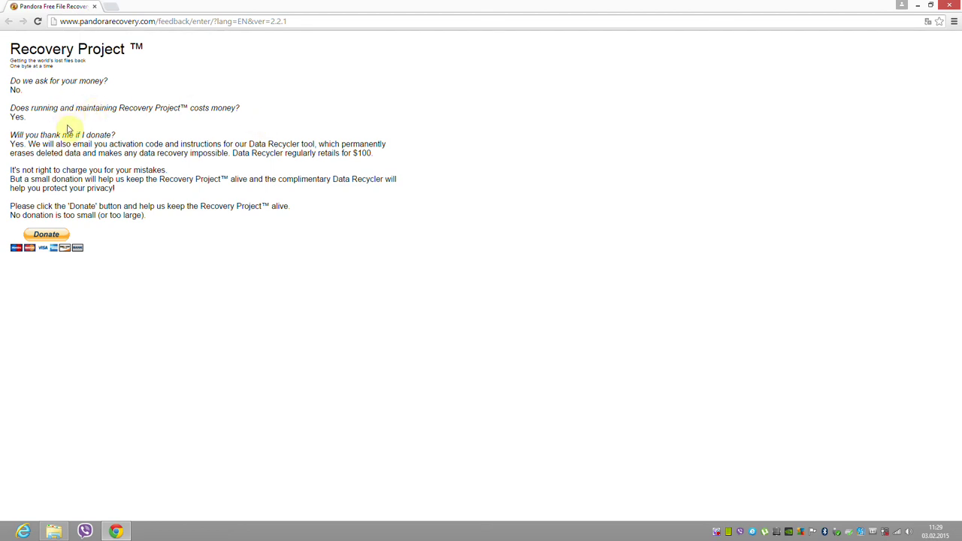
pyautogui.click(950, 7)
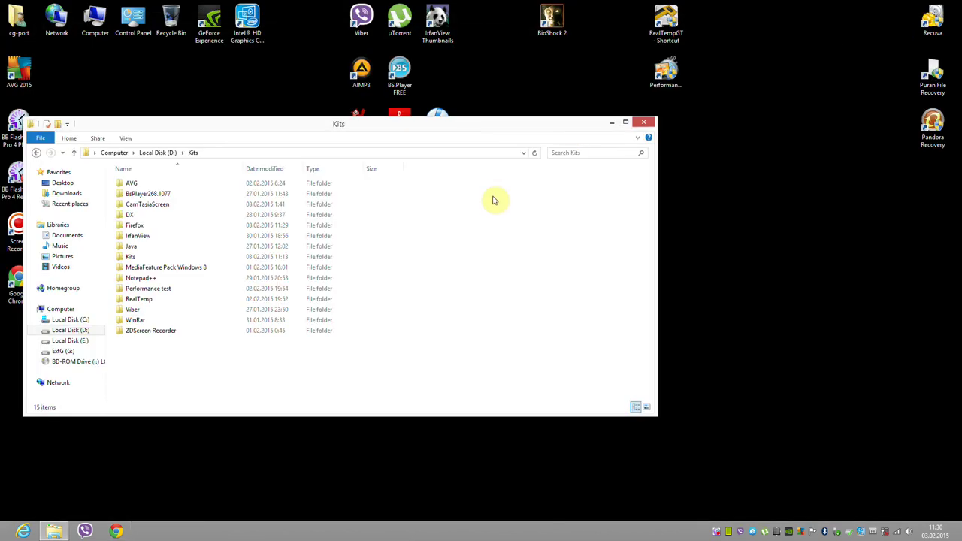
pyautogui.click(645, 124)
# - Open the website oemailrecovery.com in Google Chrome
pyautogui.click(116, 531)
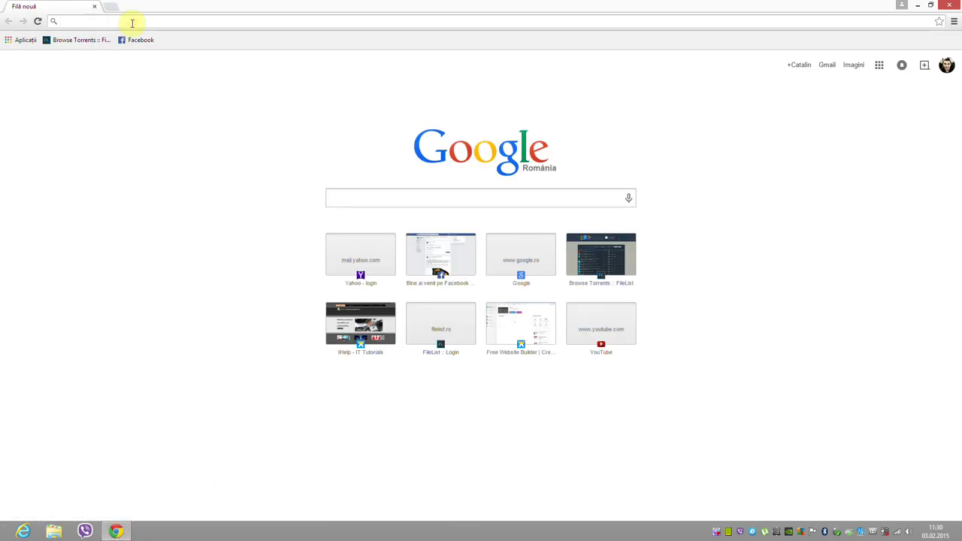
pyautogui.click(132, 23)
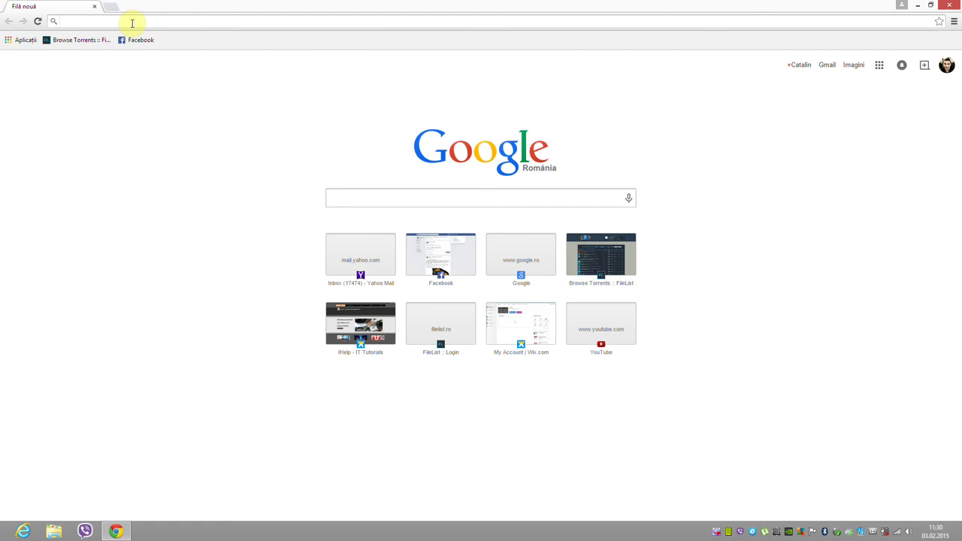
pyautogui.write('oe')
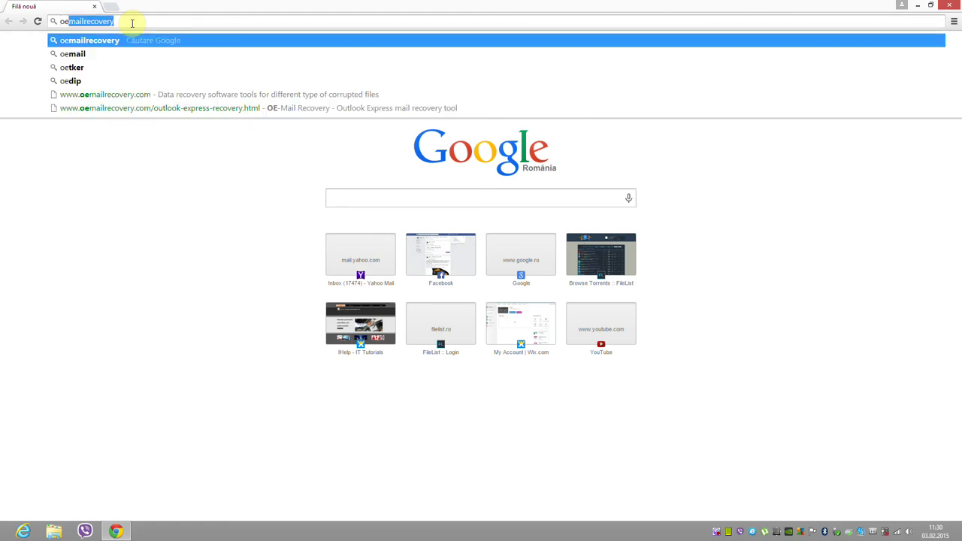
pyautogui.write('mailrecovery.com')
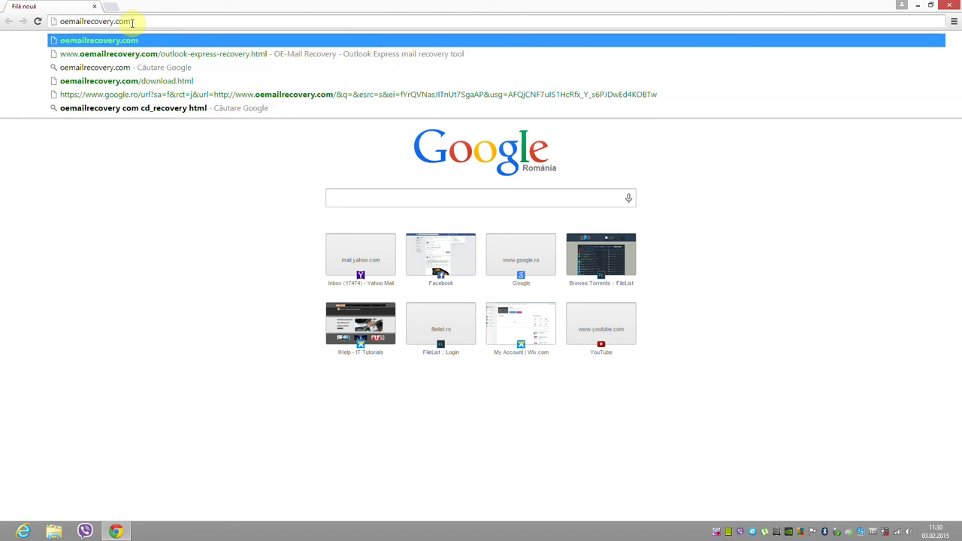
pyautogui.press('Return')
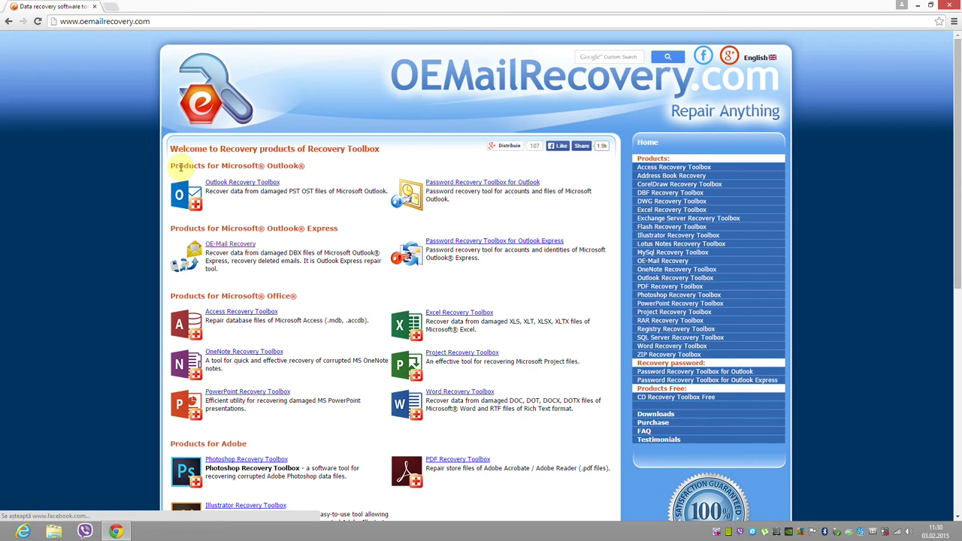
# - Examine the recovery tools offered for Outlook, Office, Adobe and other file types, and close the web page
pyautogui.scroll(-5, 187, 166)
pyautogui.scroll(-1, 188, 161)
pyautogui.scroll(1, 265, 232)
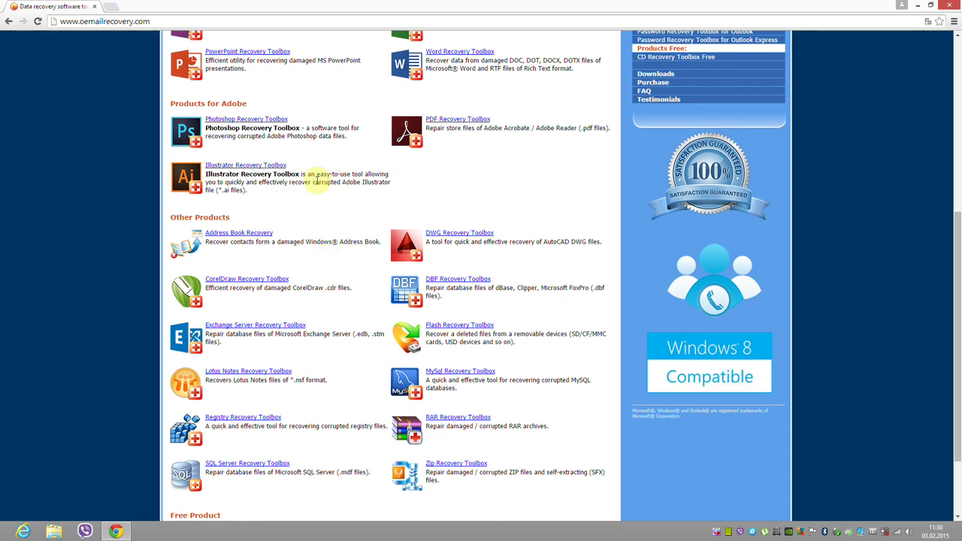
pyautogui.moveTo(303, 174); pyautogui.dragTo(342, 176)
pyautogui.click(443, 193)
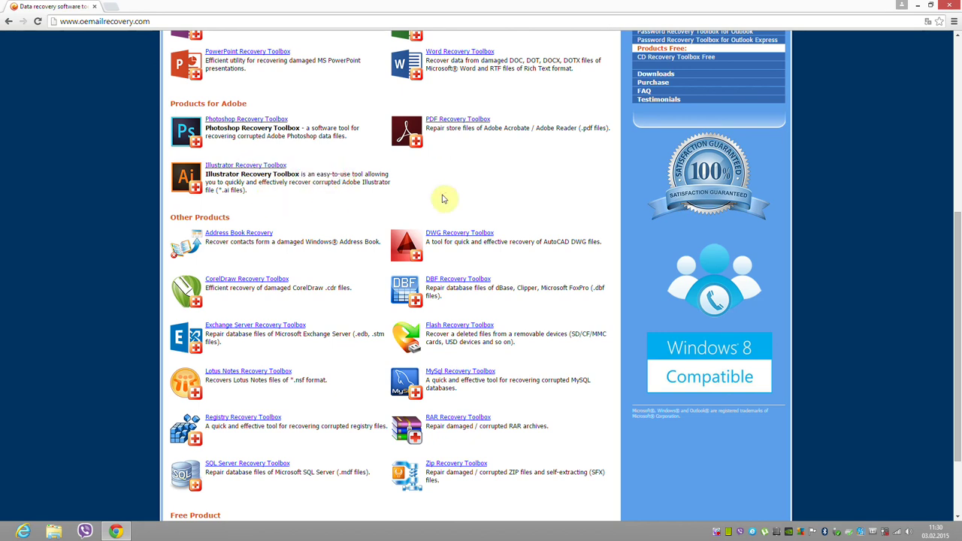
pyautogui.scroll(2, 442, 198)
pyautogui.scroll(2, 442, 199)
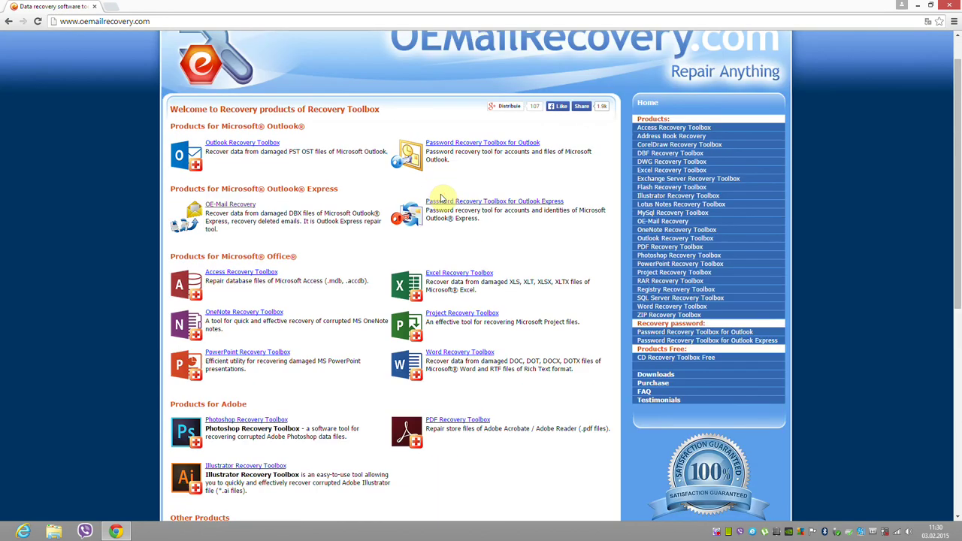
pyautogui.click(96, 8)
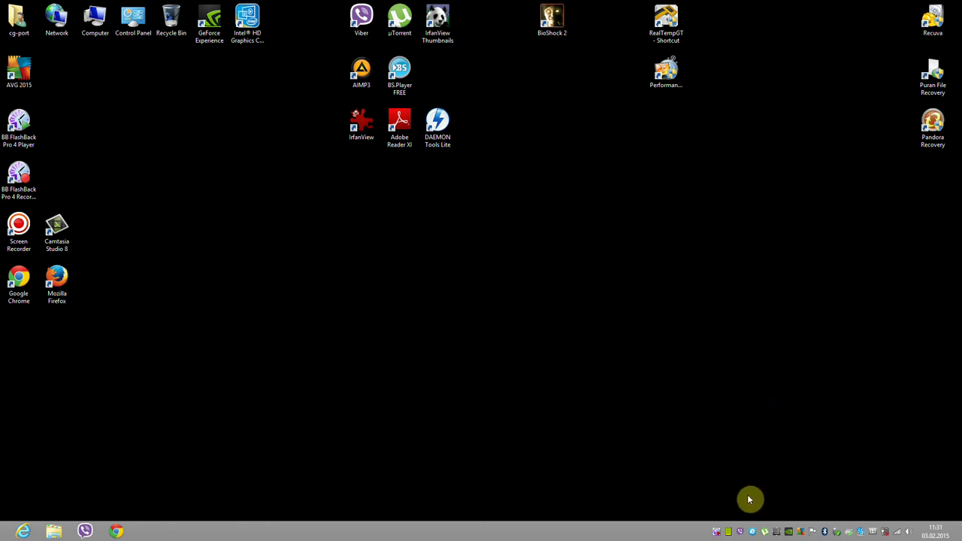
pyautogui.click(717, 532)
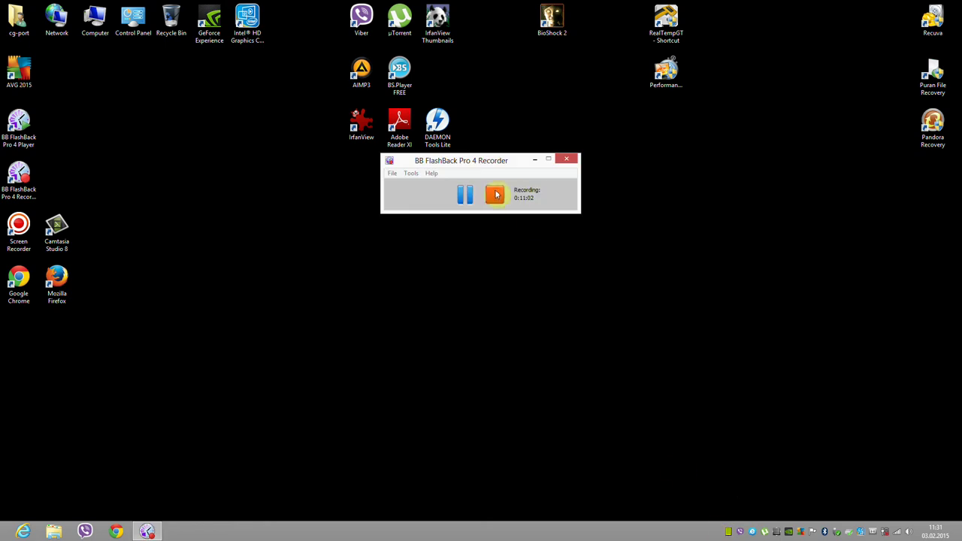